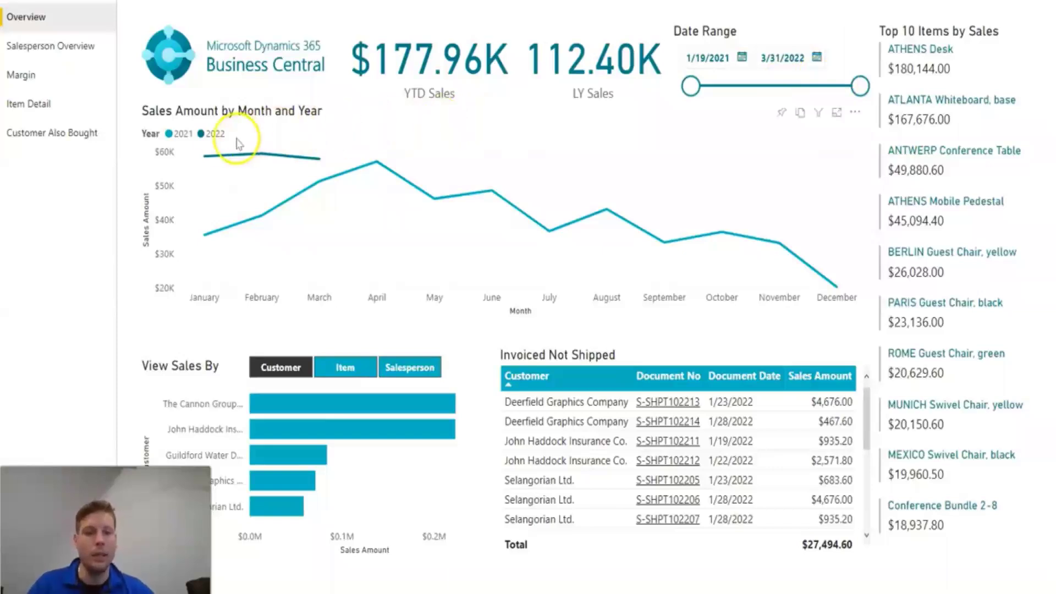
Show the overview's sales by salesperson and drill through from the salesperson's bar to the Salesperson Overview page.
{"action": "mouse_move", "coordinate": [211, 188]}
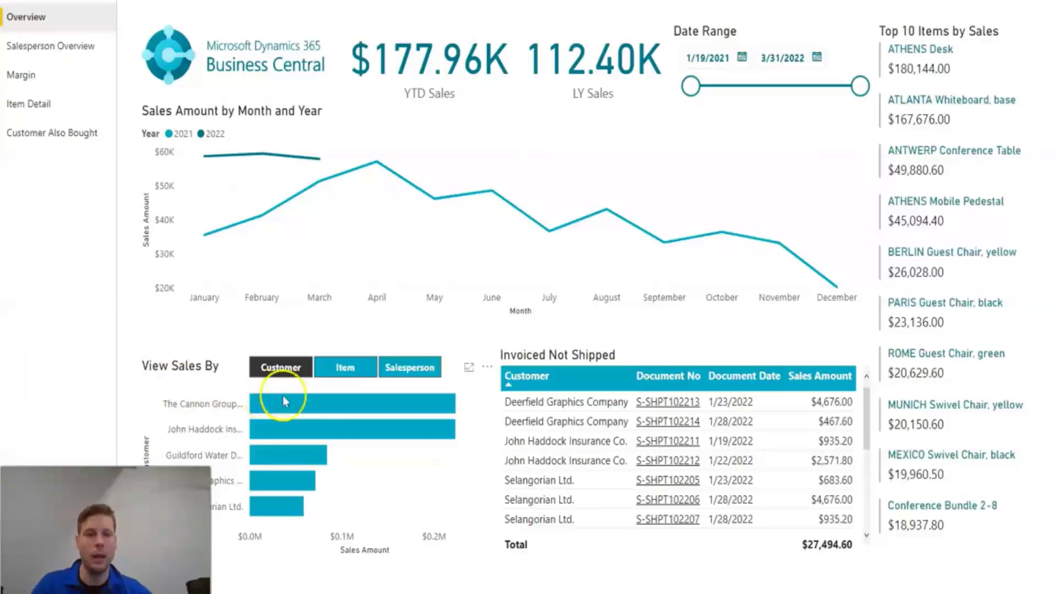
{"action": "left_click", "coordinate": [352, 369]}
{"action": "left_click", "coordinate": [412, 368]}
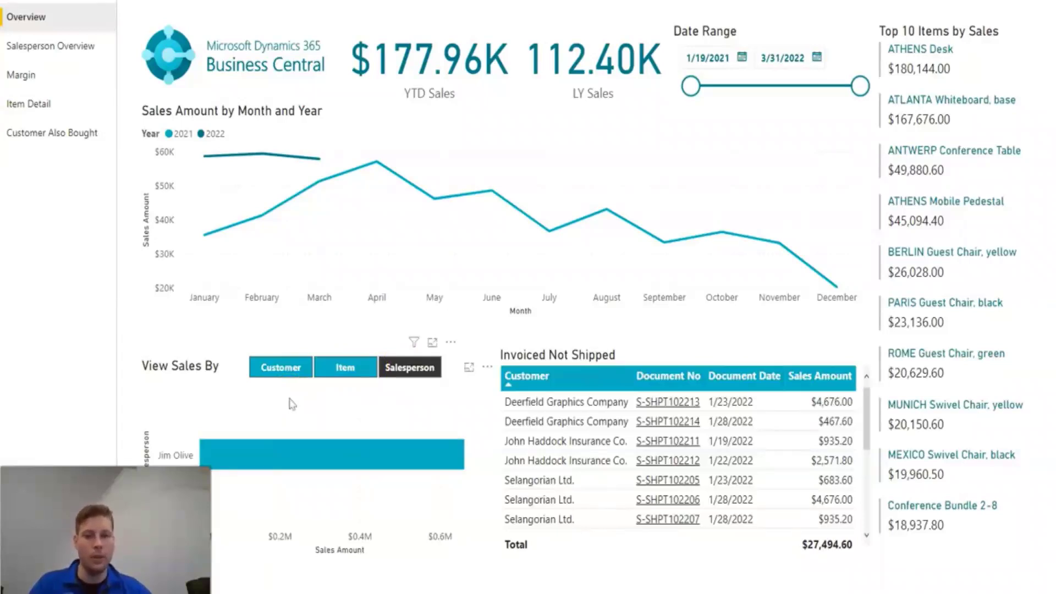
{"action": "right_click", "coordinate": [307, 446]}
{"action": "mouse_move", "coordinate": [352, 524]}
{"action": "left_click", "coordinate": [479, 529]}
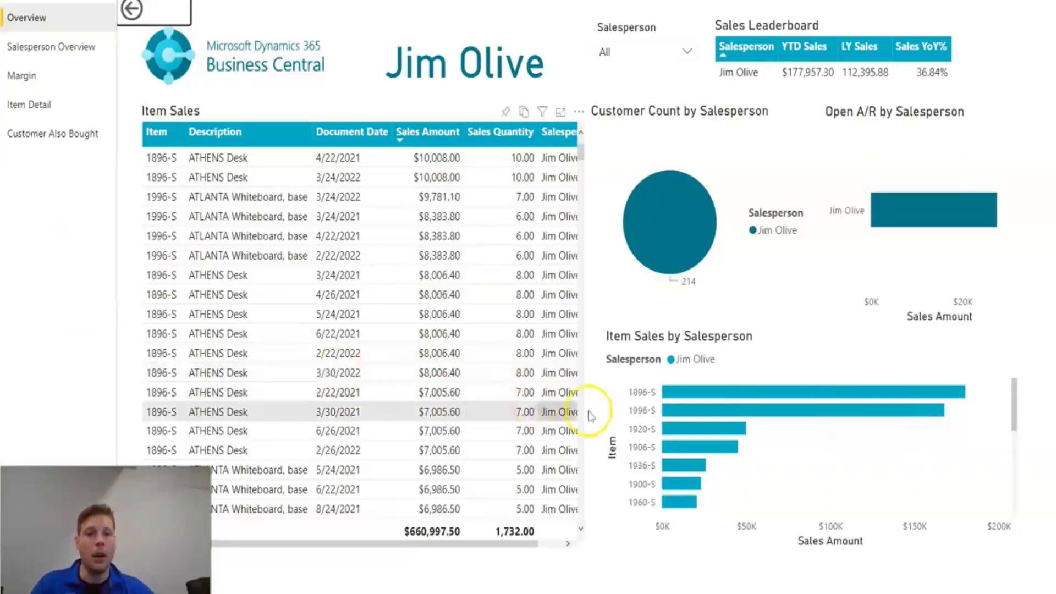
Cross-filter the salesperson page by item 1896-S, clear the selection, and examine the customer count and open A/R charts.
{"action": "left_click", "coordinate": [752, 391]}
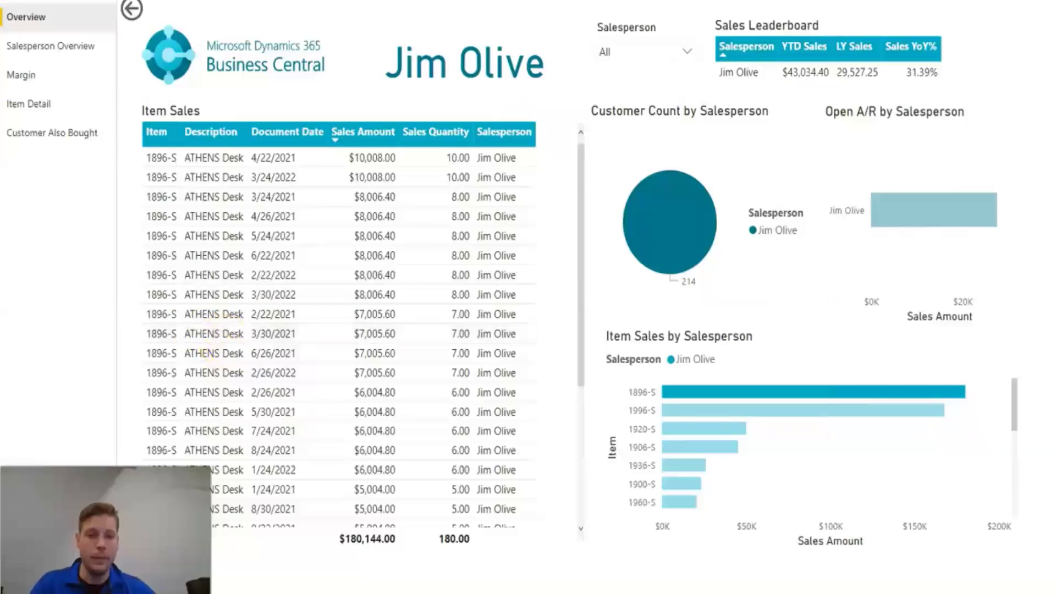
{"action": "left_click", "coordinate": [666, 392]}
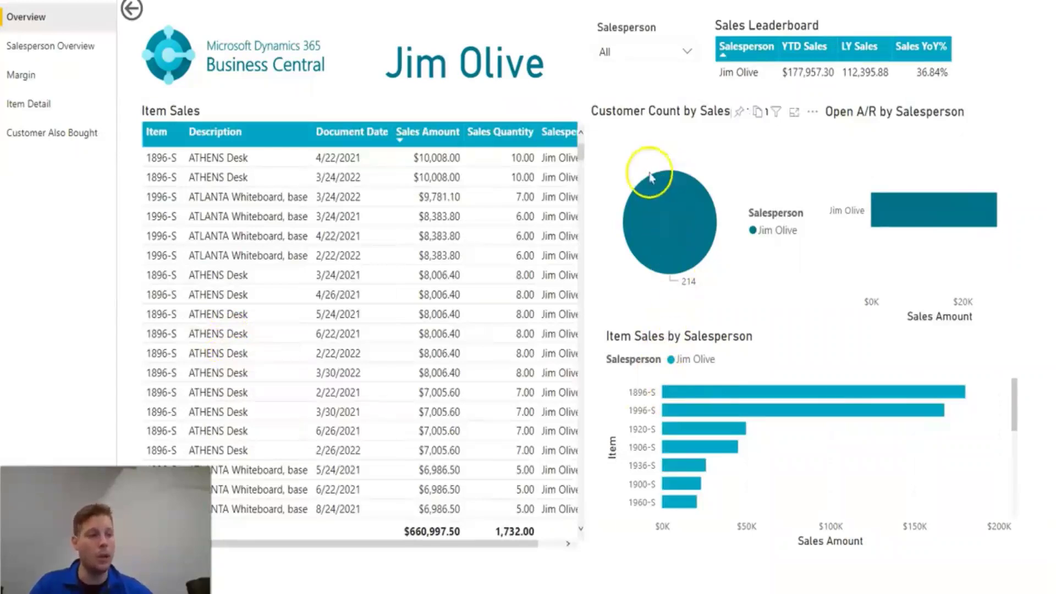
{"action": "mouse_move", "coordinate": [653, 192]}
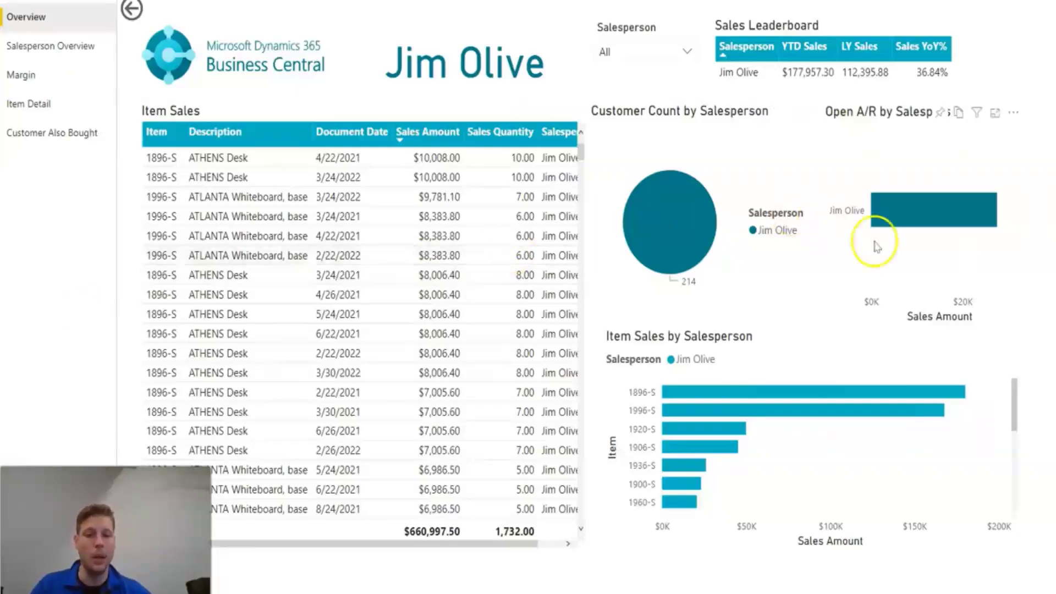
{"action": "mouse_move", "coordinate": [966, 219]}
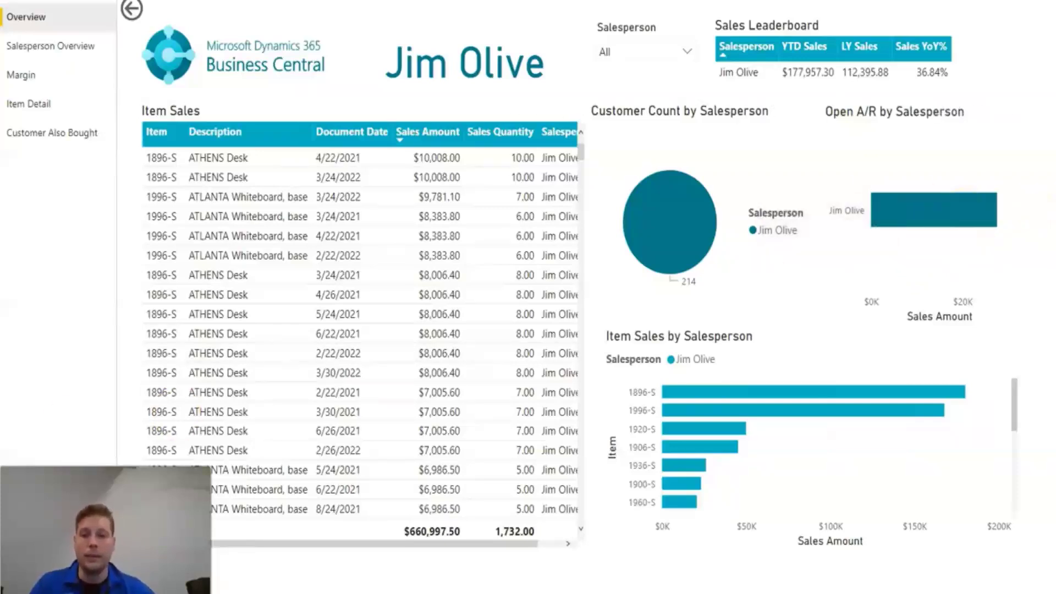
Open the Margin page and review the options of the Item Category filter without selecting any.
{"action": "left_click", "coordinate": [75, 78]}
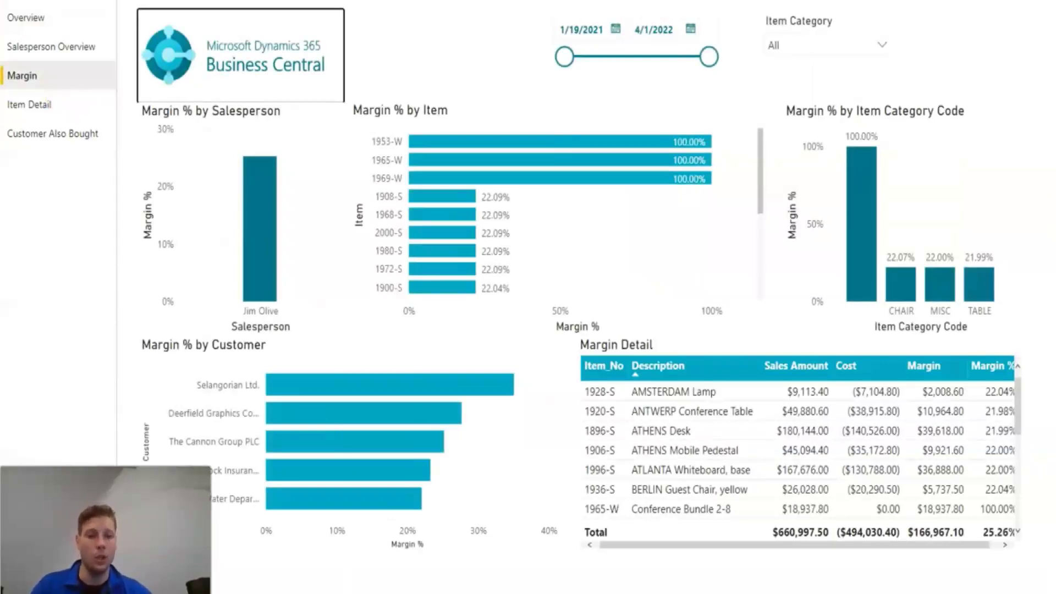
{"action": "mouse_move", "coordinate": [667, 147]}
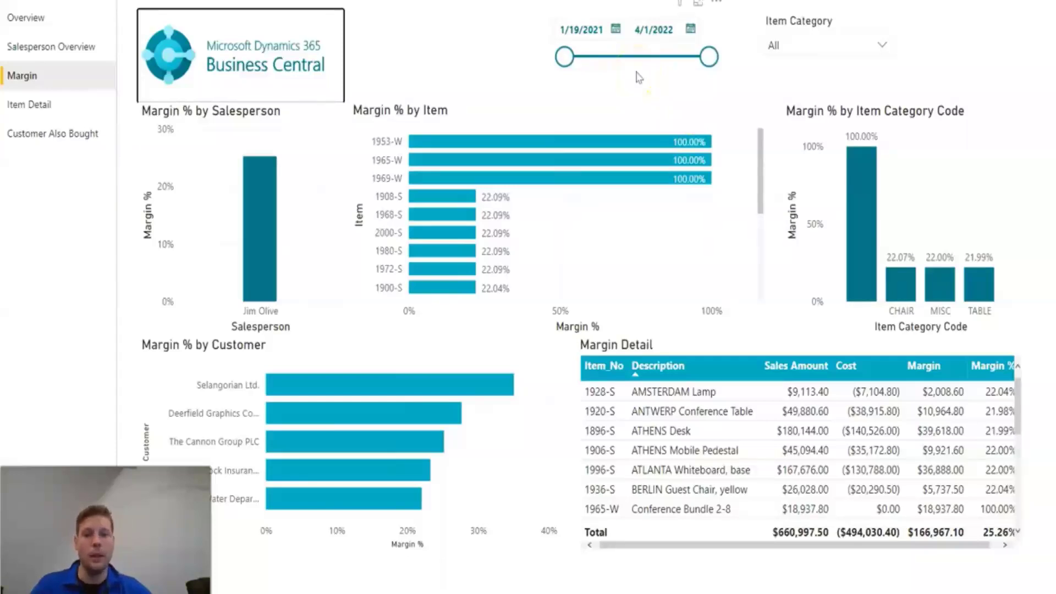
{"action": "left_click", "coordinate": [882, 44]}
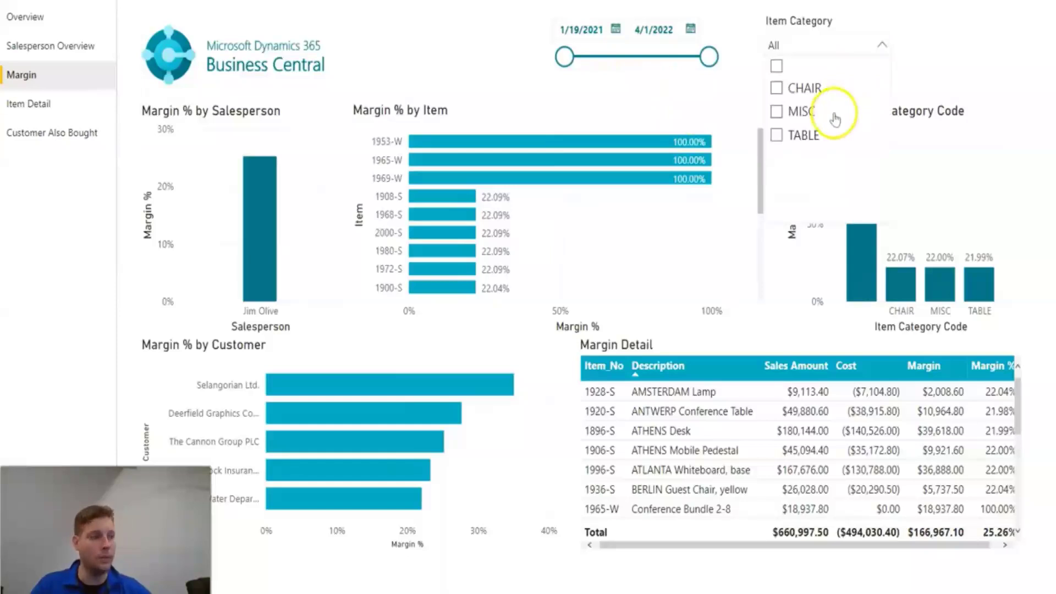
{"action": "left_click", "coordinate": [882, 44]}
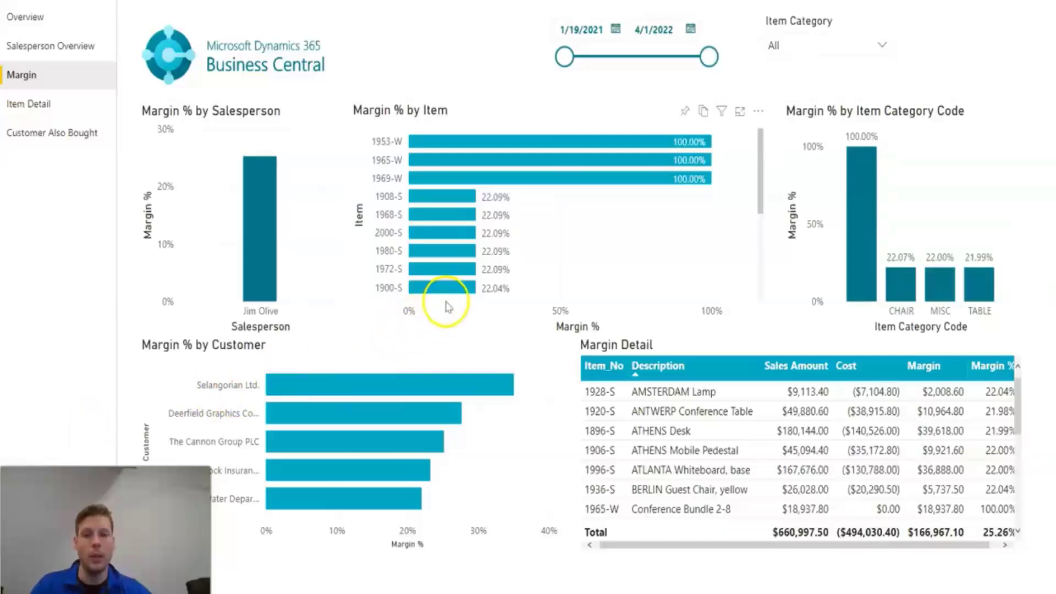
Cross-filter the Margin page by item 1908-S in the Margin % by Item chart, then clear the selection.
{"action": "left_click", "coordinate": [438, 199]}
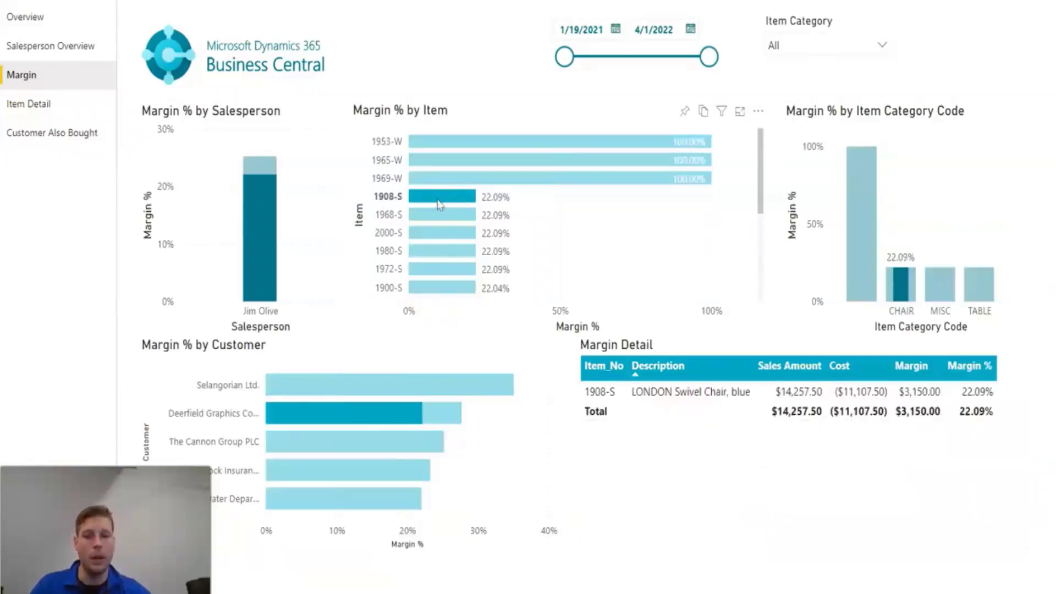
{"action": "left_click", "coordinate": [439, 202]}
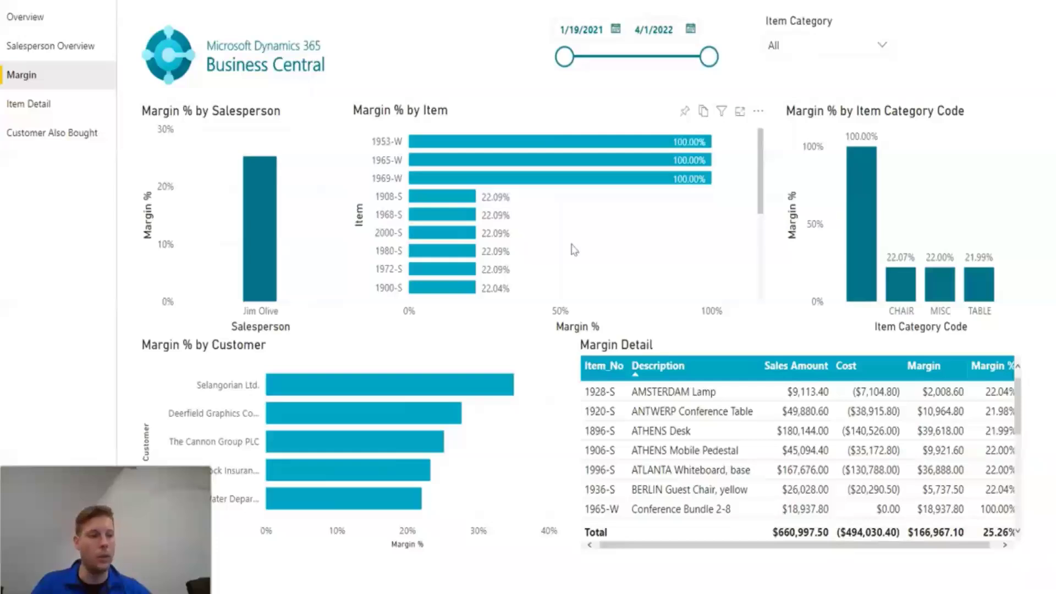
{"action": "mouse_move", "coordinate": [472, 199]}
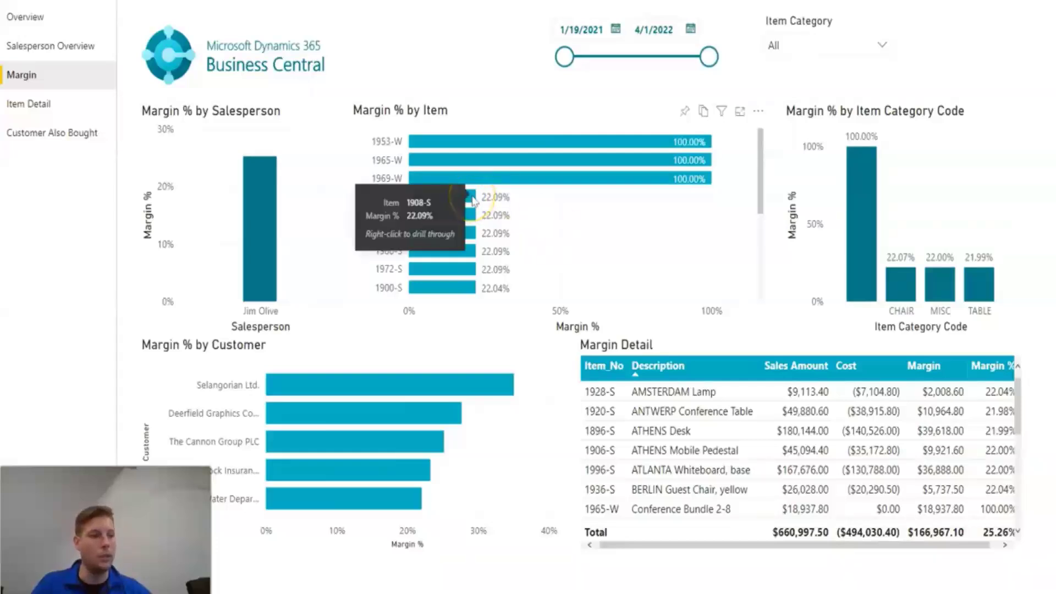
Return to the Overview page, show sales by item, and drill through from item 1896-S to its Item Detail page.
{"action": "left_click", "coordinate": [47, 18]}
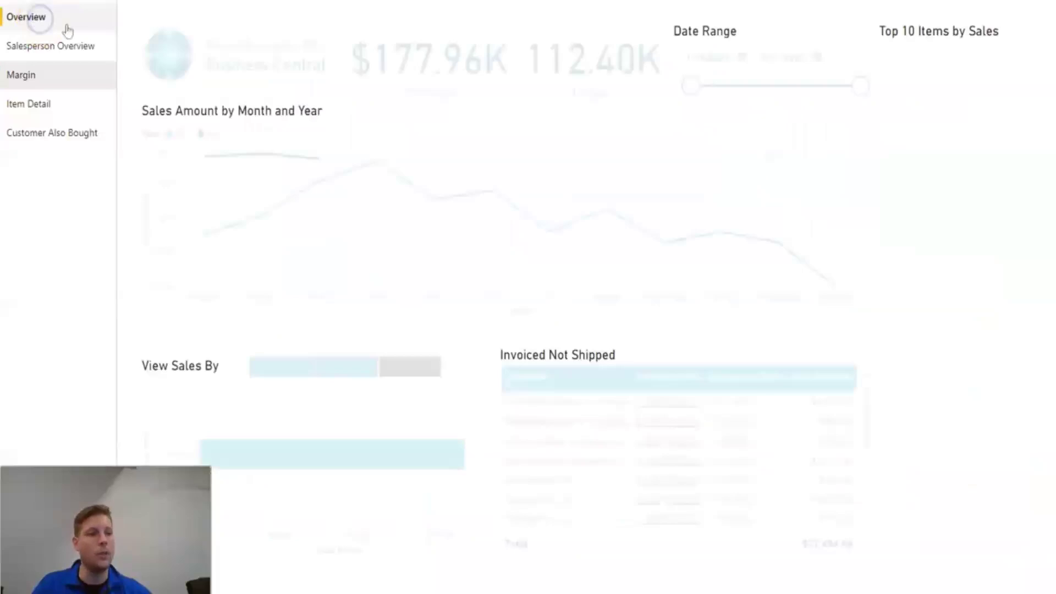
{"action": "left_click", "coordinate": [343, 367]}
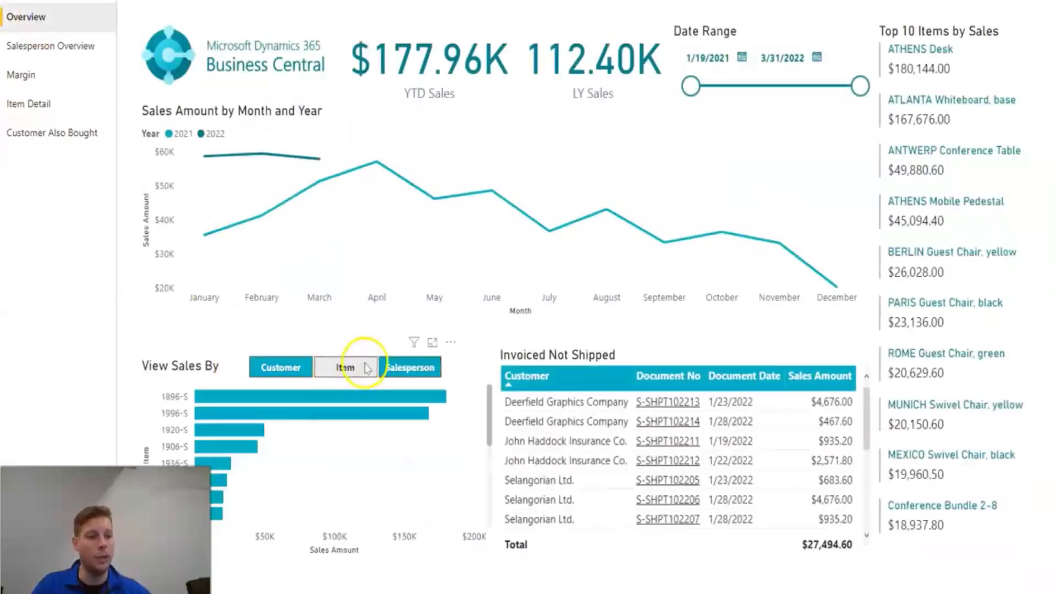
{"action": "right_click", "coordinate": [319, 394]}
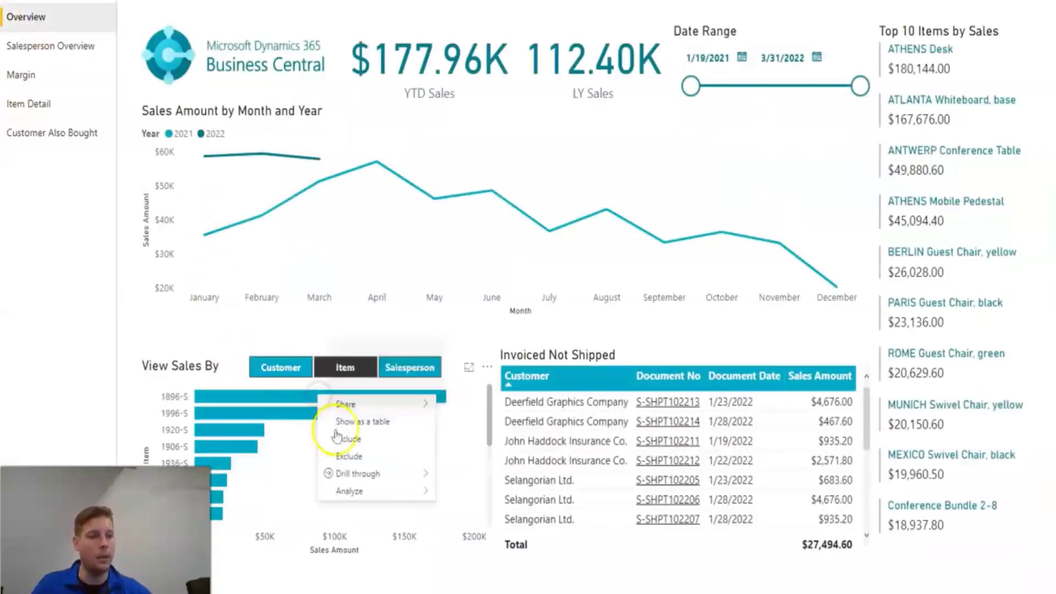
{"action": "mouse_move", "coordinate": [385, 473]}
{"action": "left_click", "coordinate": [459, 473]}
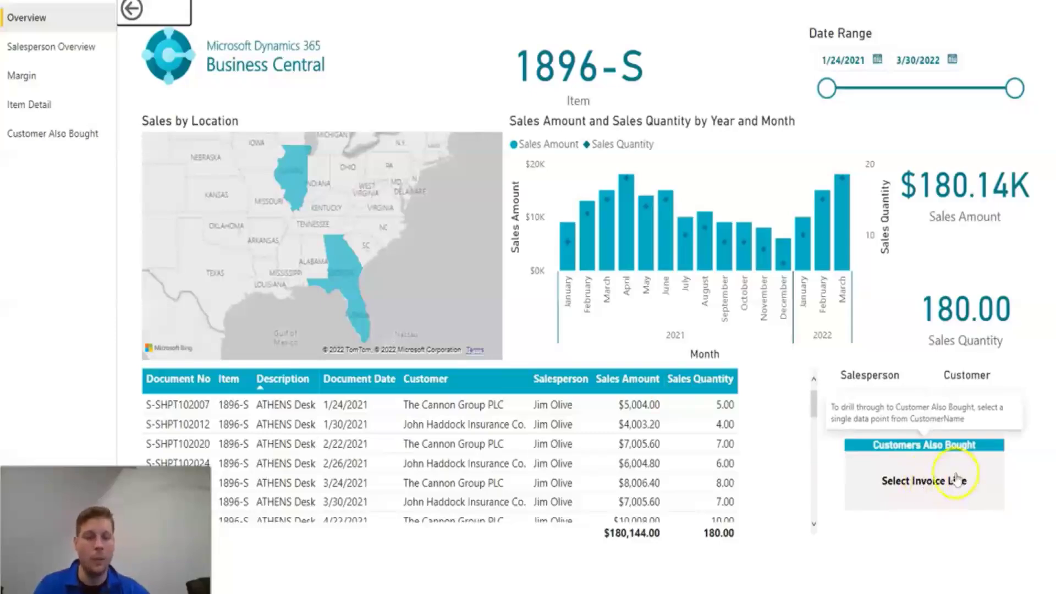
Select the 1/24/2021 invoice line for The Cannon Group PLC and drill through to Customer Also Bought.
{"action": "left_click", "coordinate": [895, 485]}
{"action": "left_click", "coordinate": [945, 483]}
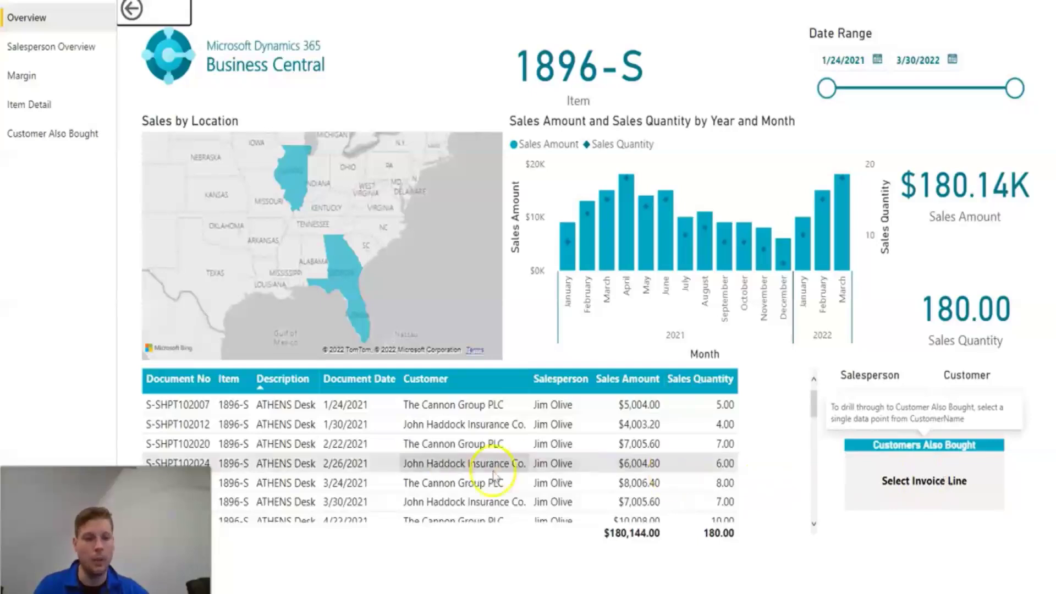
{"action": "left_click", "coordinate": [430, 405]}
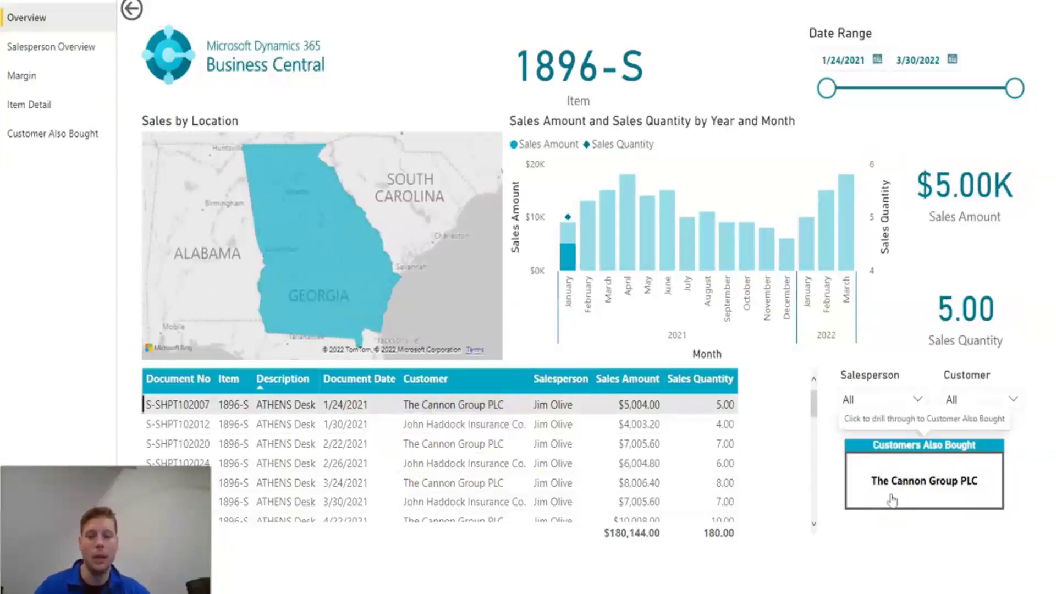
{"action": "left_click", "coordinate": [892, 500]}
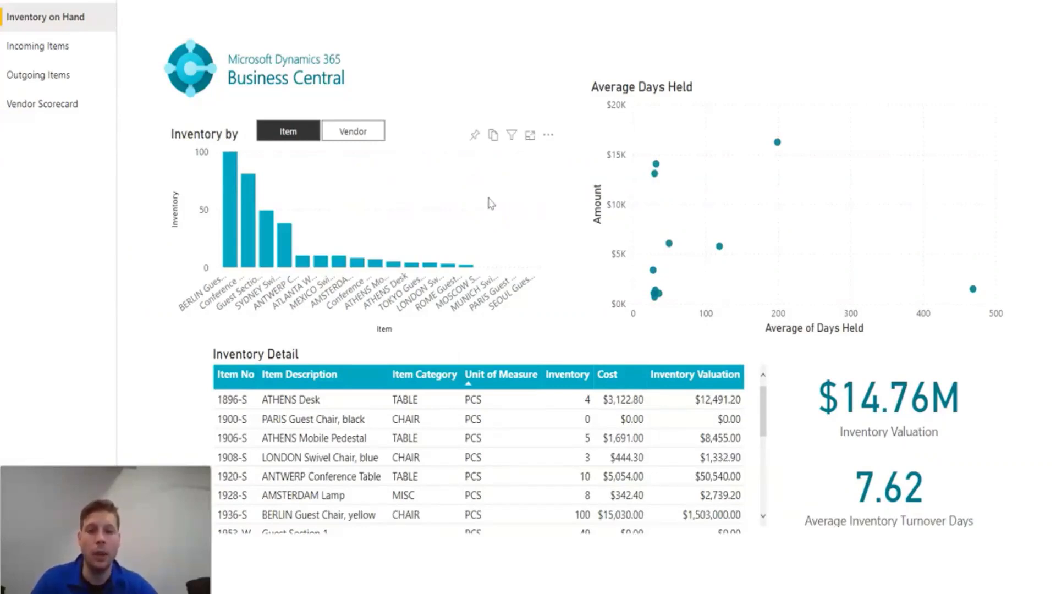
Show inventory by vendor, then cross-filter by MEXICO Swivel Chair, black in the Average Days Held chart and clear the selection.
{"action": "left_click", "coordinate": [353, 131]}
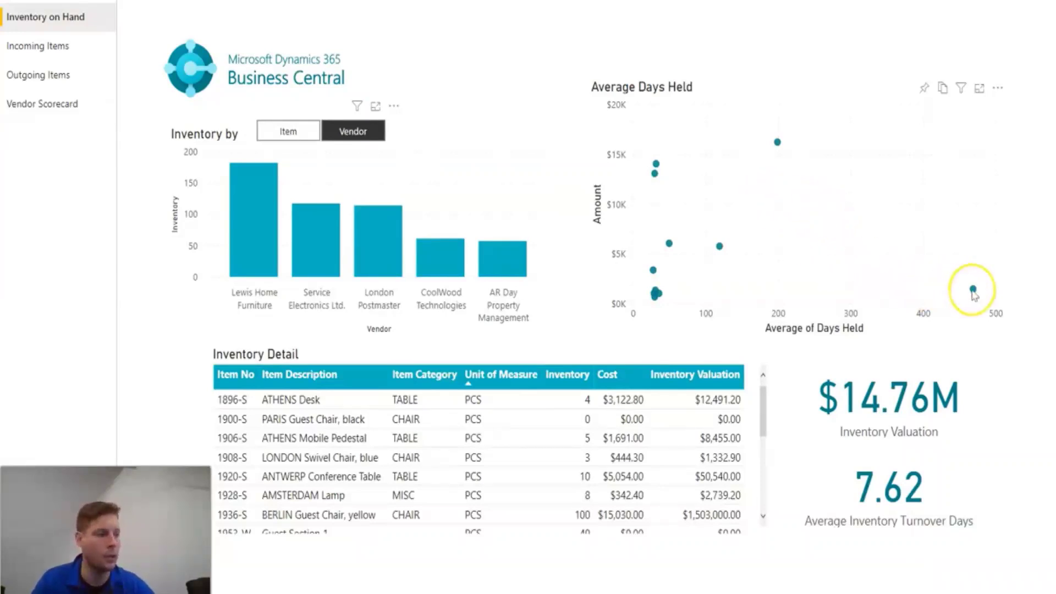
{"action": "mouse_move", "coordinate": [972, 292]}
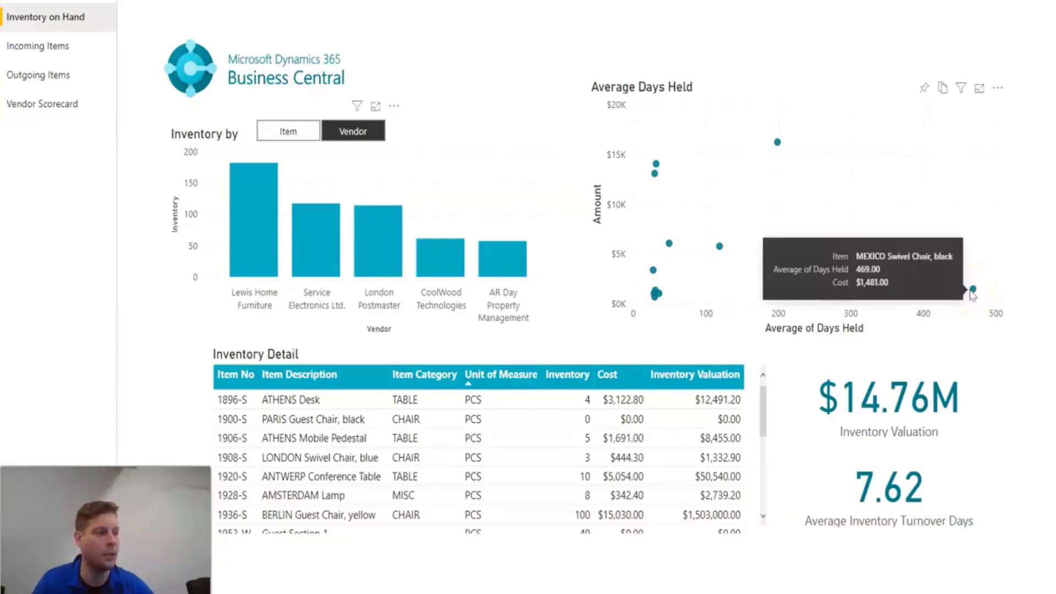
{"action": "left_click", "coordinate": [972, 290]}
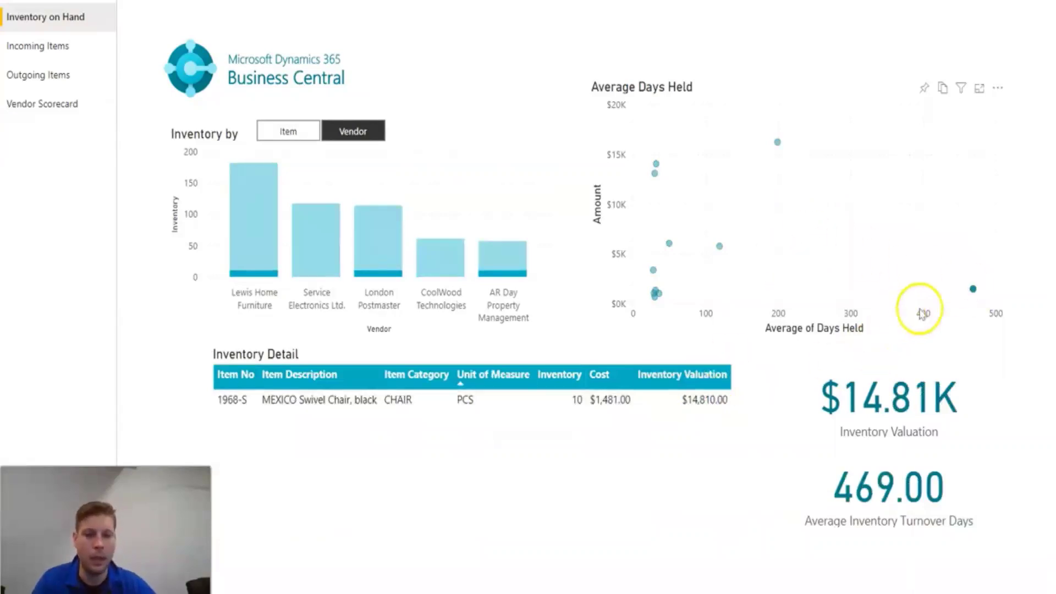
{"action": "left_click", "coordinate": [972, 290]}
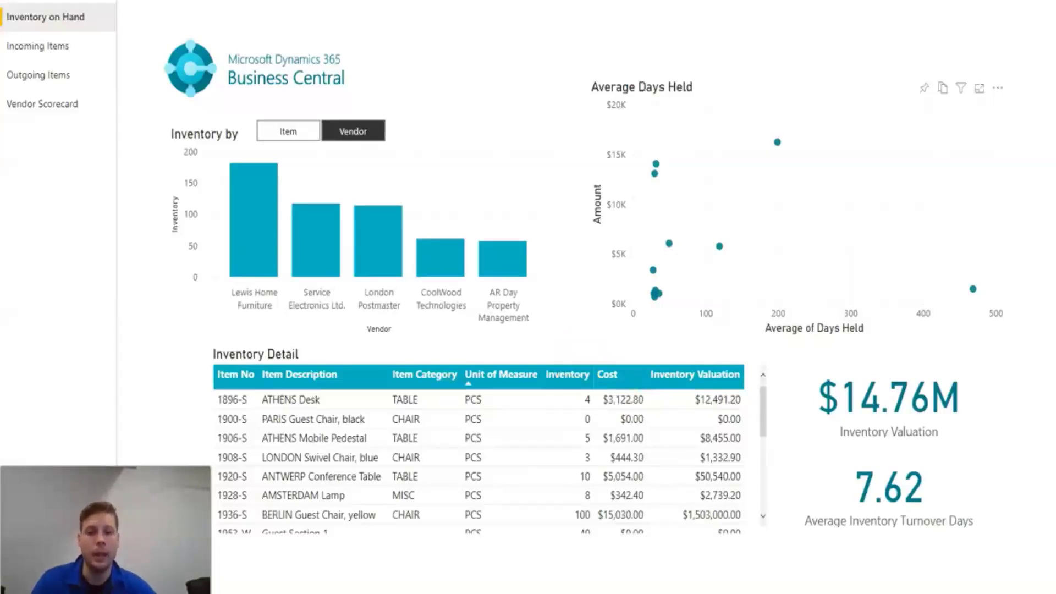
Open the Incoming Items page and compare quantity purchased by vendor and by item, then examine the spend over time.
{"action": "left_click", "coordinate": [76, 48]}
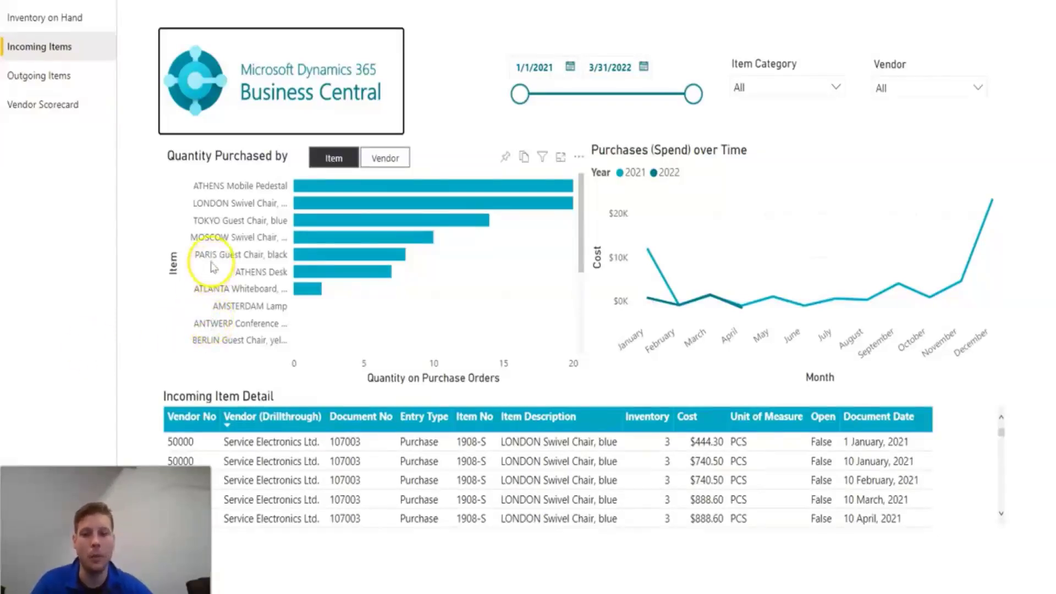
{"action": "left_click", "coordinate": [394, 161]}
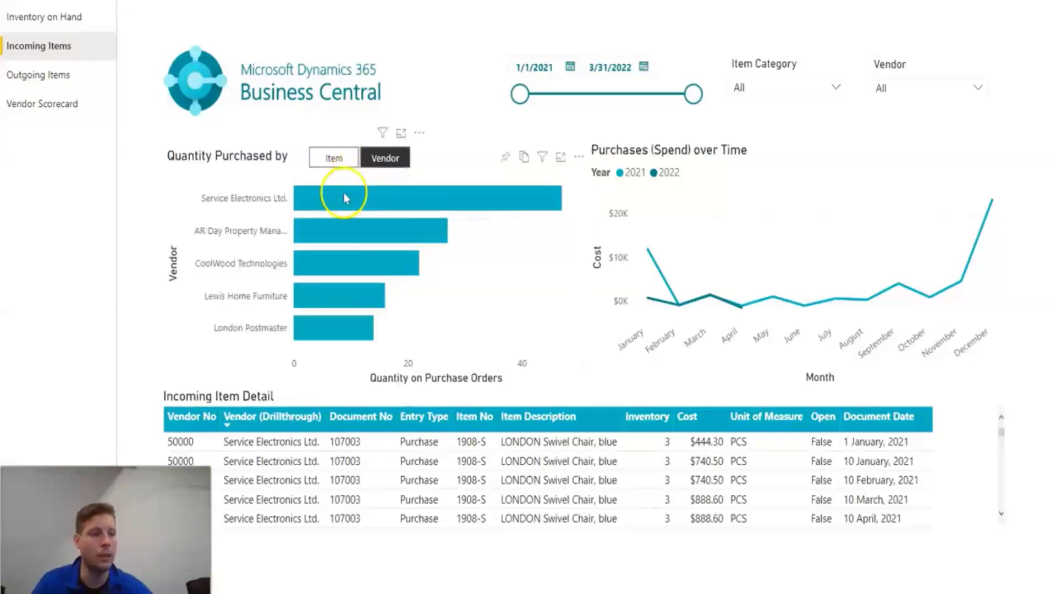
{"action": "mouse_move", "coordinate": [345, 199]}
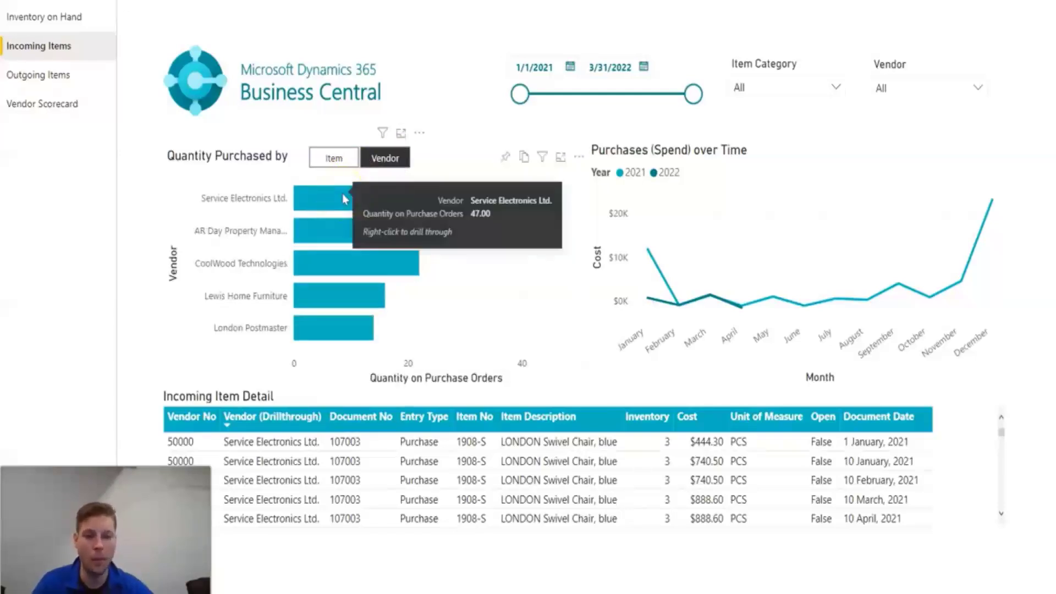
{"action": "left_click", "coordinate": [341, 159]}
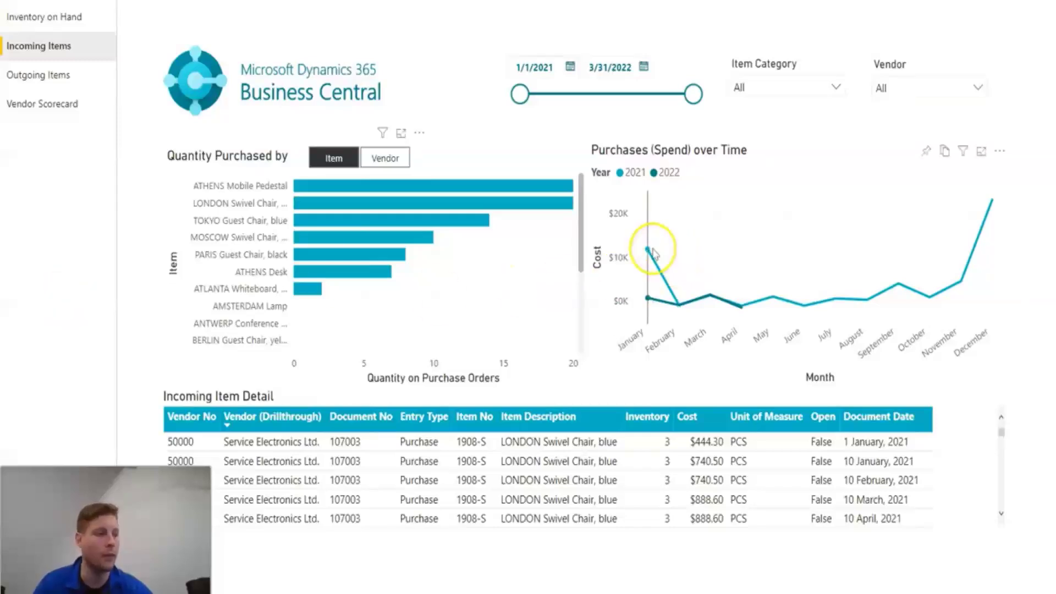
{"action": "mouse_move", "coordinate": [654, 251]}
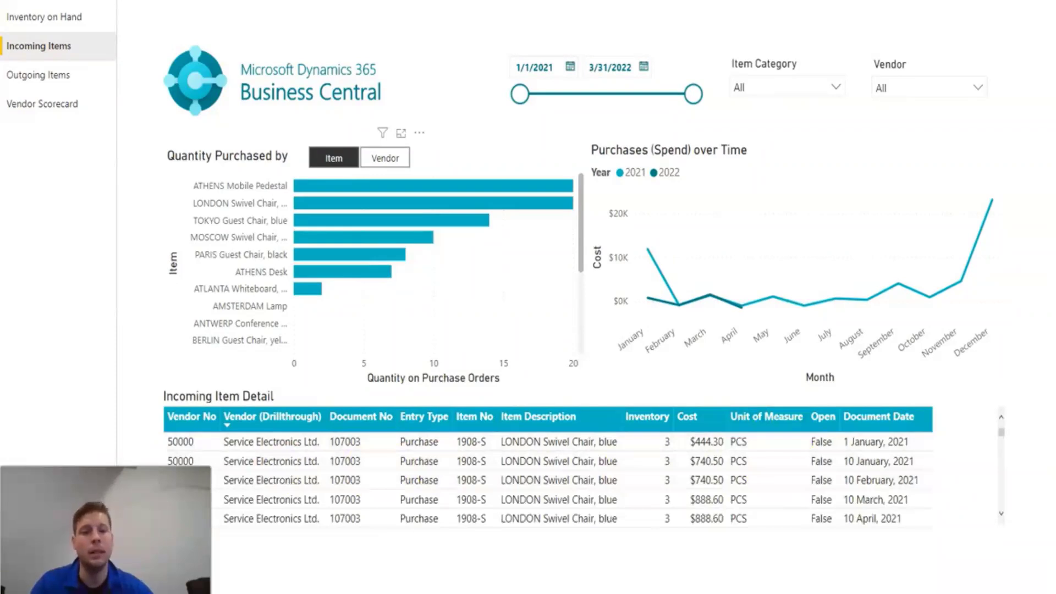
Open the Outgoing Items page, review the Invoice Status filter options, and examine the sales charts by item and by month.
{"action": "left_click", "coordinate": [37, 76]}
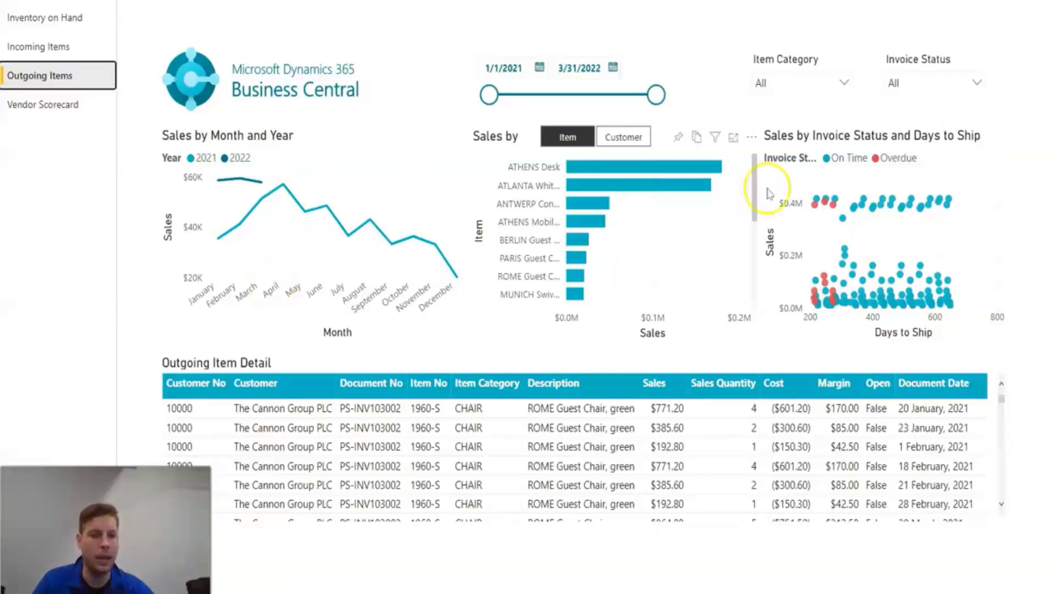
{"action": "left_click", "coordinate": [976, 83]}
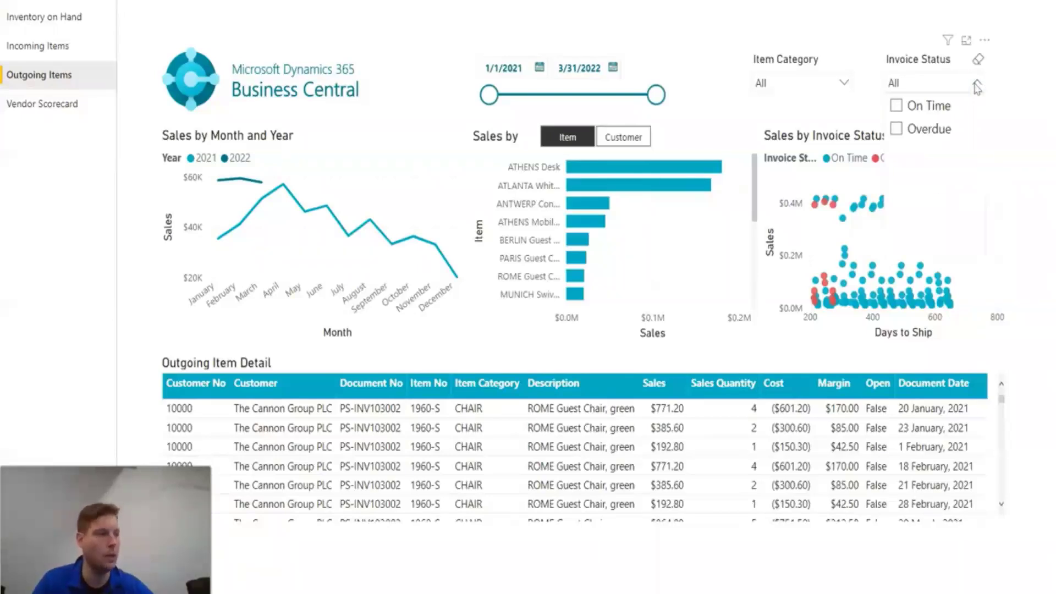
{"action": "left_click", "coordinate": [977, 86]}
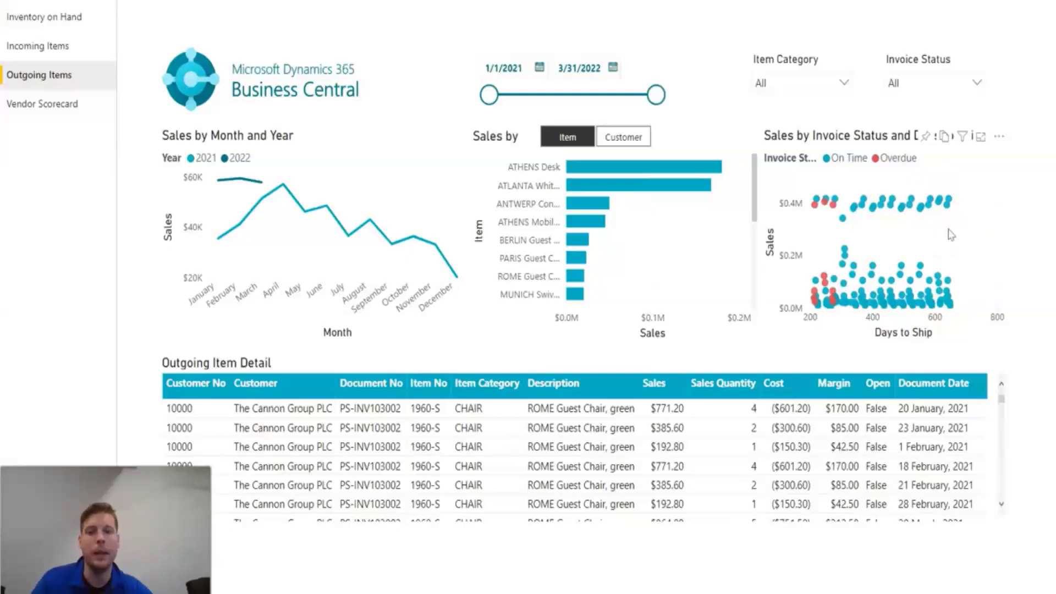
{"action": "mouse_move", "coordinate": [505, 211]}
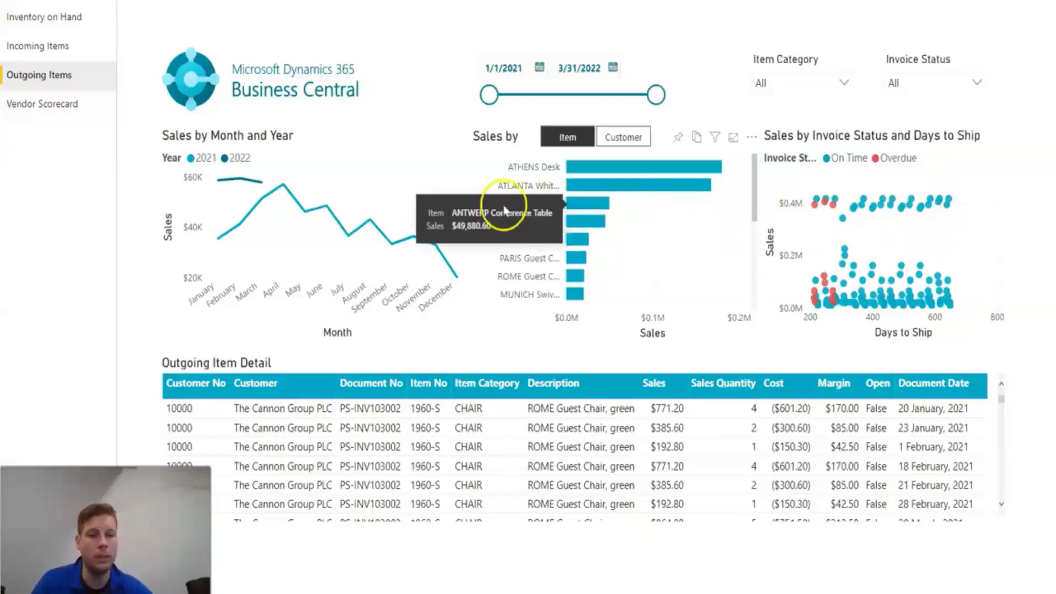
{"action": "mouse_move", "coordinate": [336, 215]}
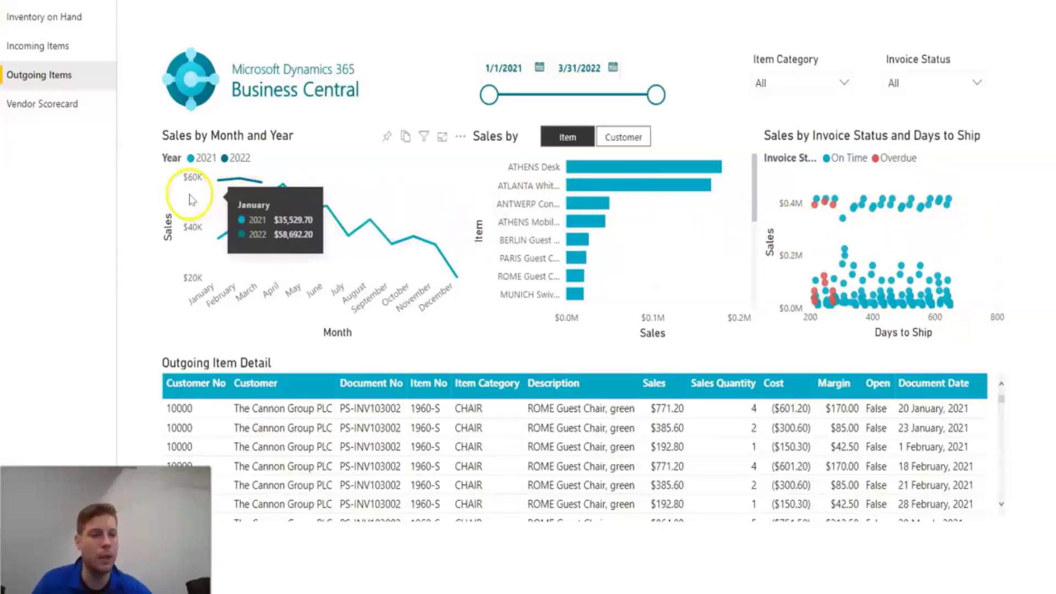
Return to the Inventory on Hand page and drill through from Service Electronics Ltd. in the vendor inventory chart to Vendor Scorecard.
{"action": "mouse_move", "coordinate": [220, 199]}
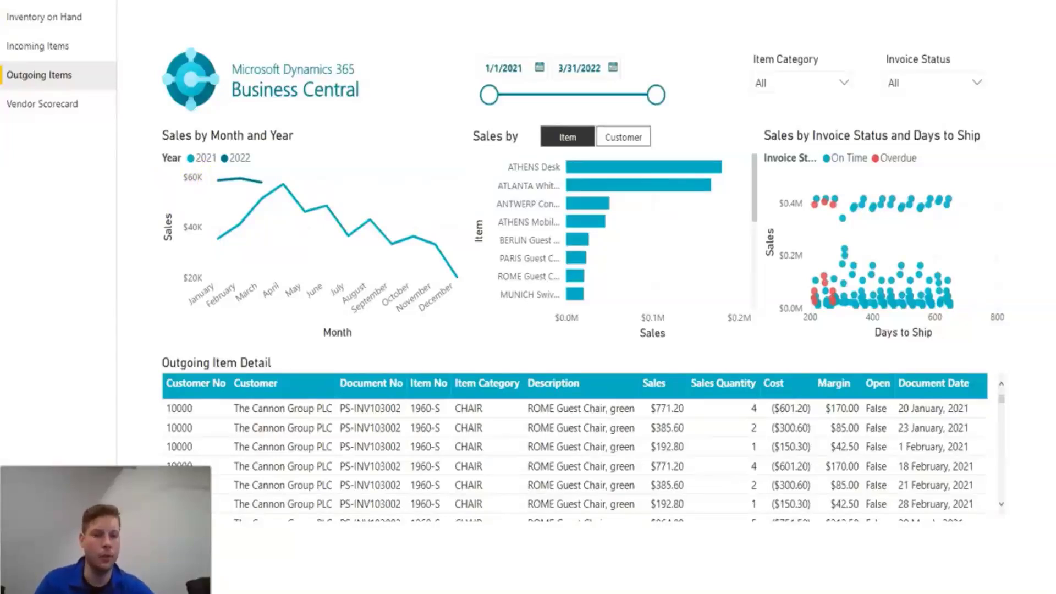
{"action": "left_click", "coordinate": [84, 18]}
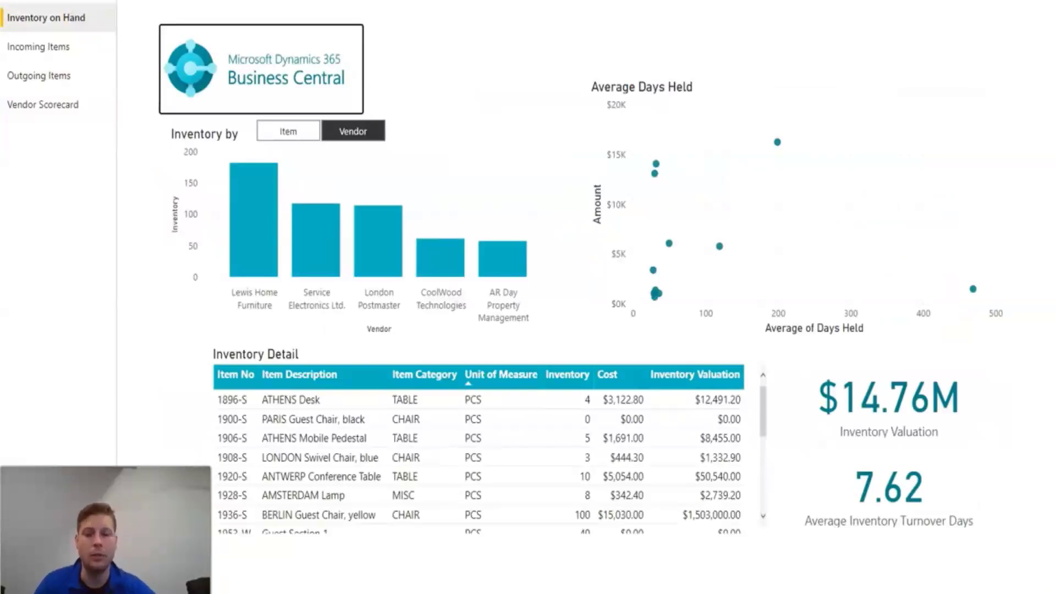
{"action": "right_click", "coordinate": [322, 227]}
{"action": "mouse_move", "coordinate": [384, 309]}
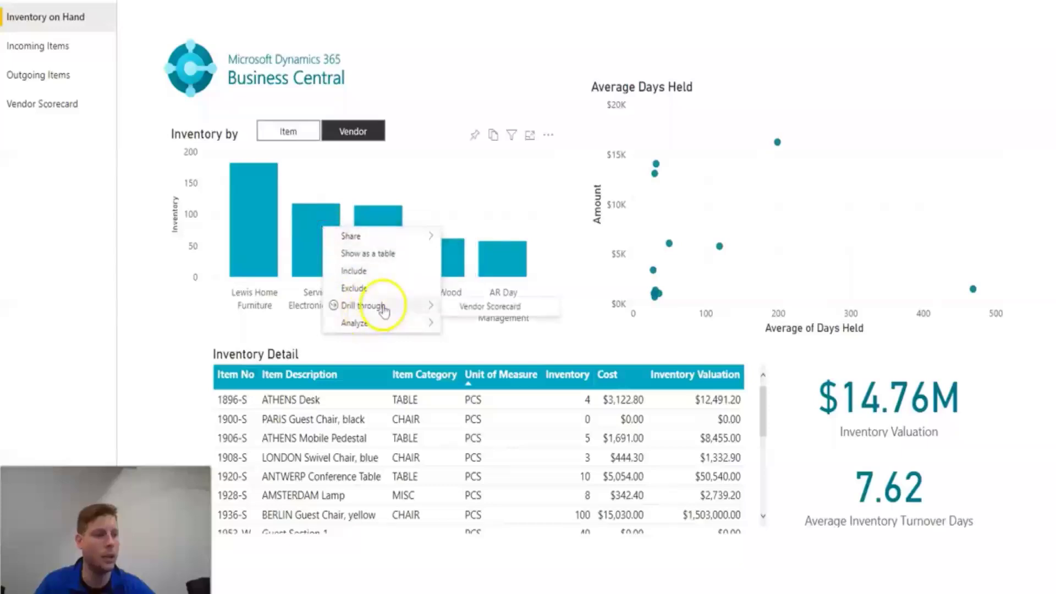
{"action": "left_click", "coordinate": [473, 306]}
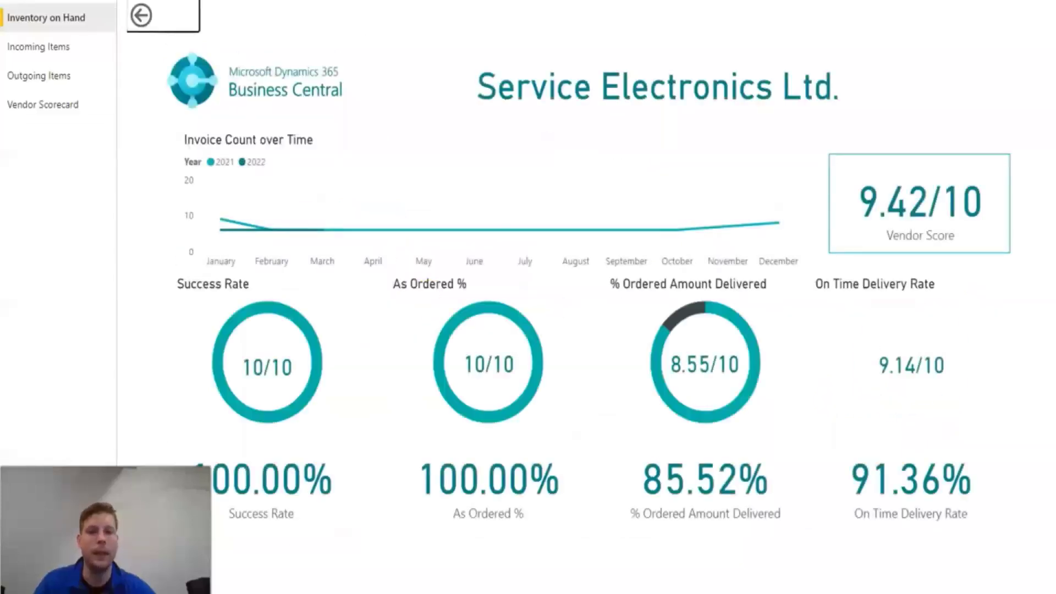
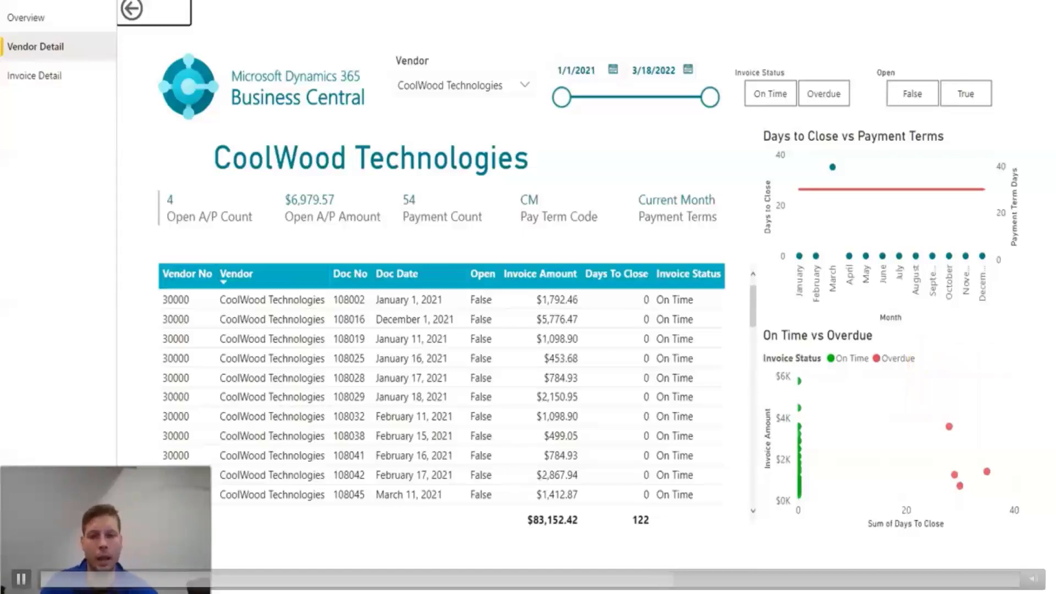
Cross-filter CoolWood Technologies by March in Days to Close vs Payment Terms and drill through from the March 11, 2021 invoice to Invoice Detail.
{"action": "left_click", "coordinate": [834, 169]}
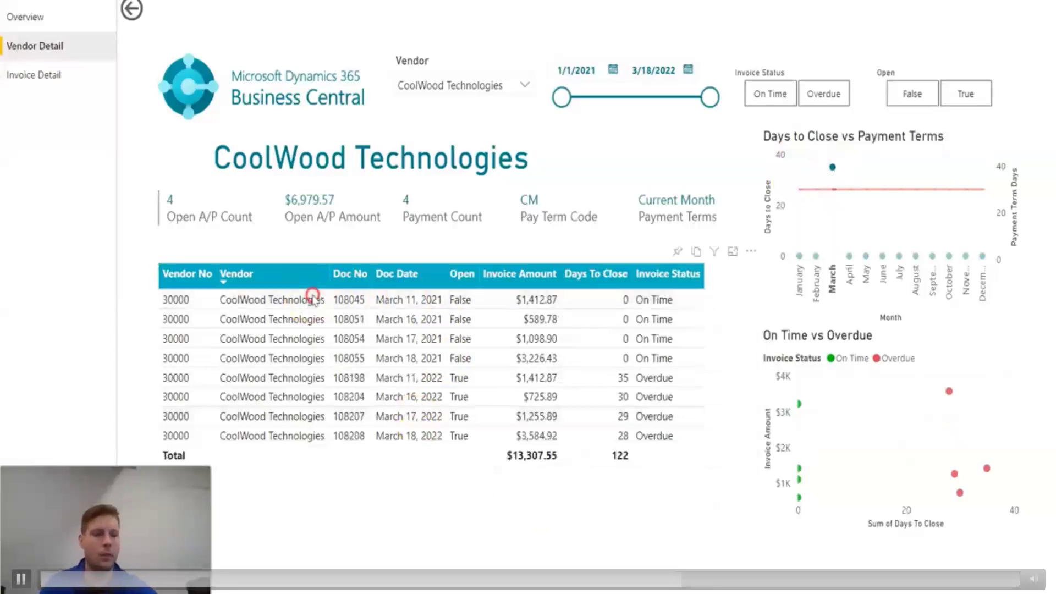
{"action": "right_click", "coordinate": [313, 300]}
{"action": "mouse_move", "coordinate": [364, 373]}
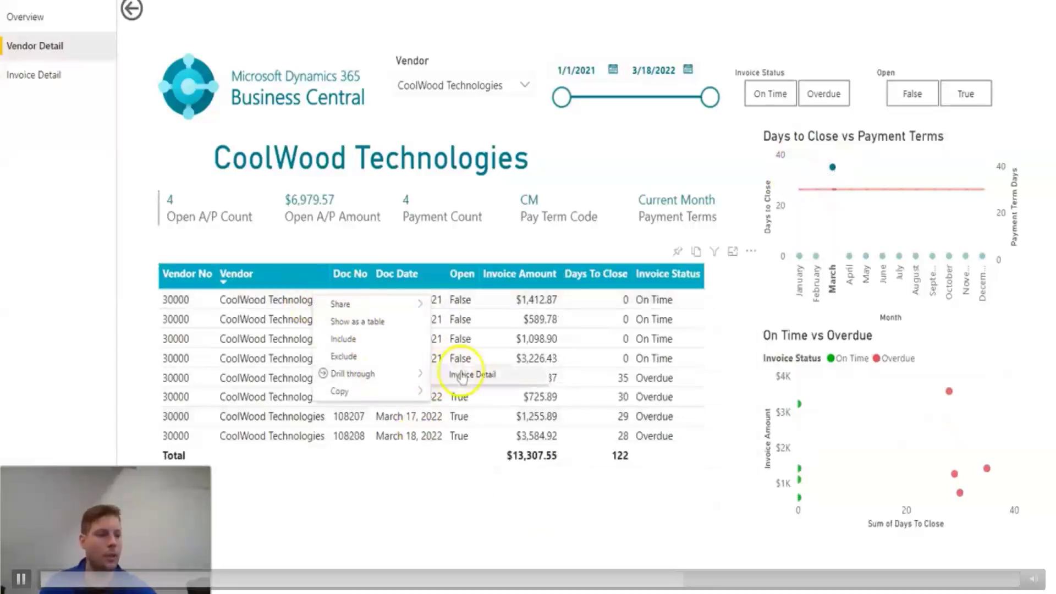
{"action": "left_click", "coordinate": [464, 375]}
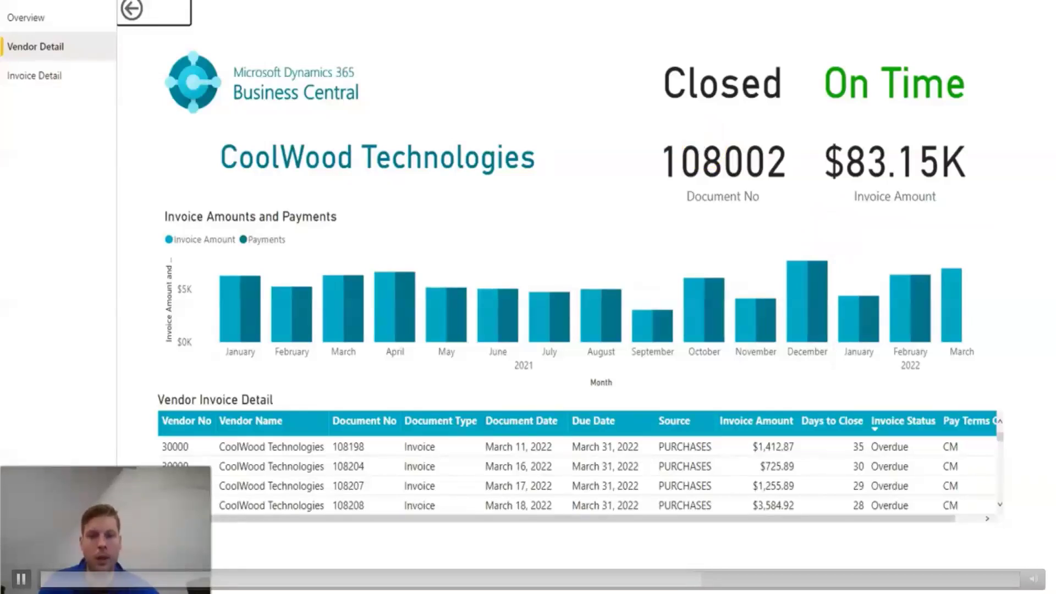
Select the March 11, 2022 invoice to check its status and amount, clear the selection, and examine March 2022 in Invoice Amounts and Payments.
{"action": "left_click", "coordinate": [704, 448]}
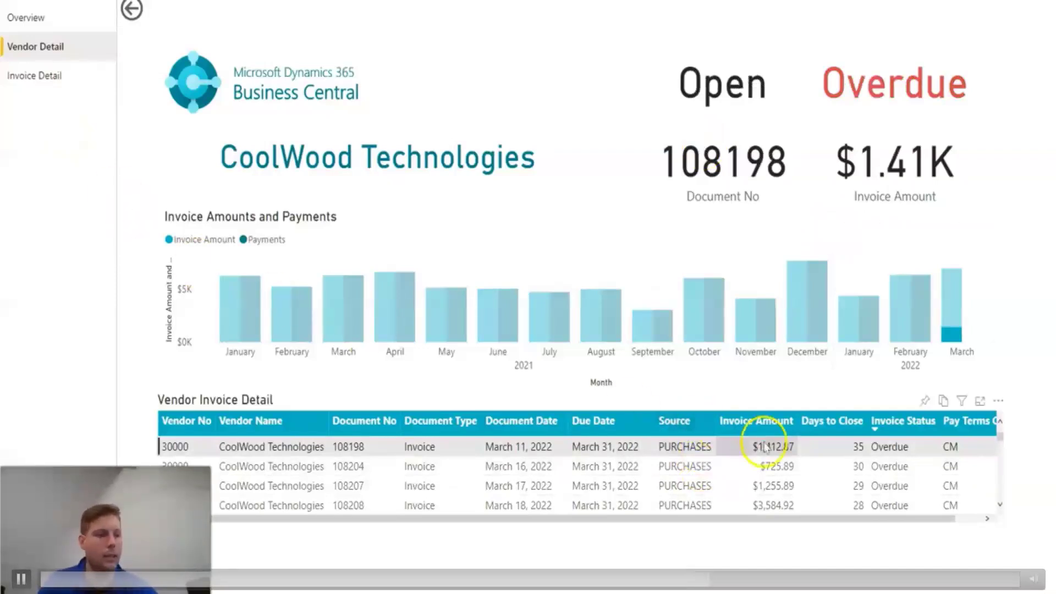
{"action": "left_click", "coordinate": [701, 446]}
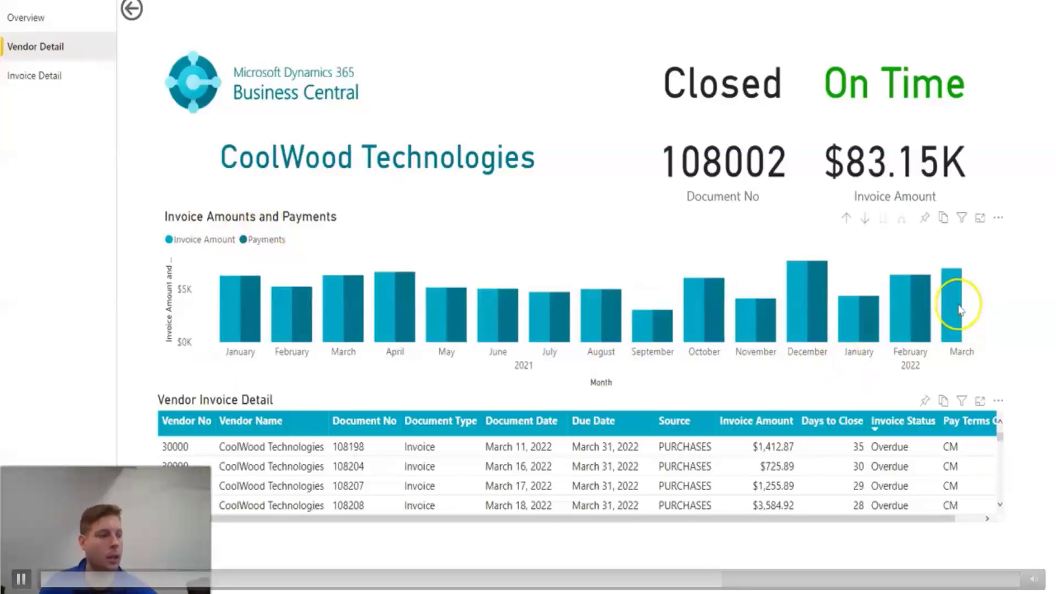
{"action": "mouse_move", "coordinate": [960, 311]}
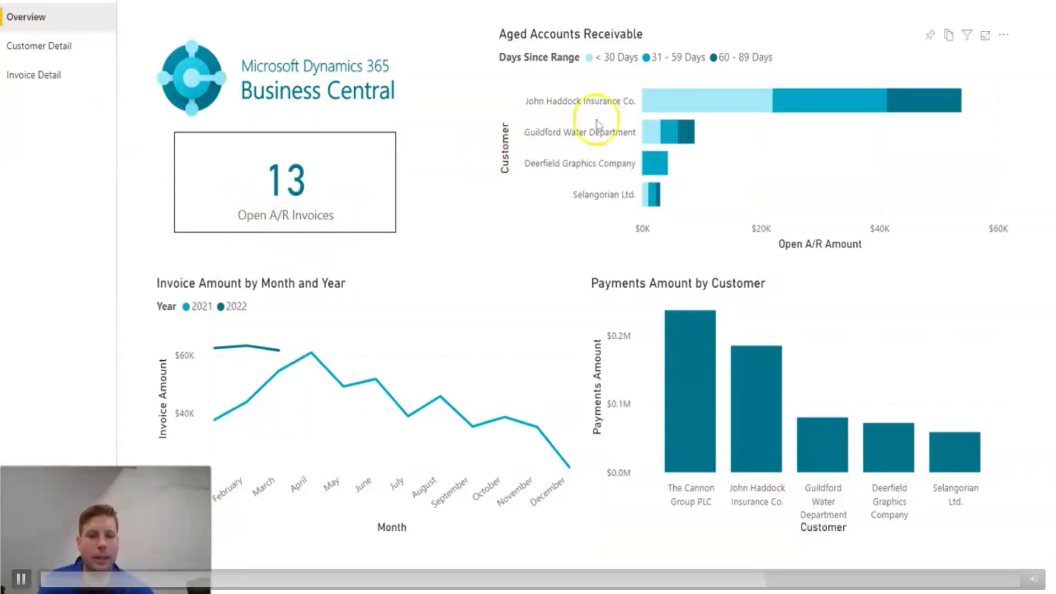
Open Customer Detail for John Haddock Insurance Co., cross-filter by the low-amount open receivable at about 73 days, and clear the selection.
{"action": "mouse_move", "coordinate": [792, 99]}
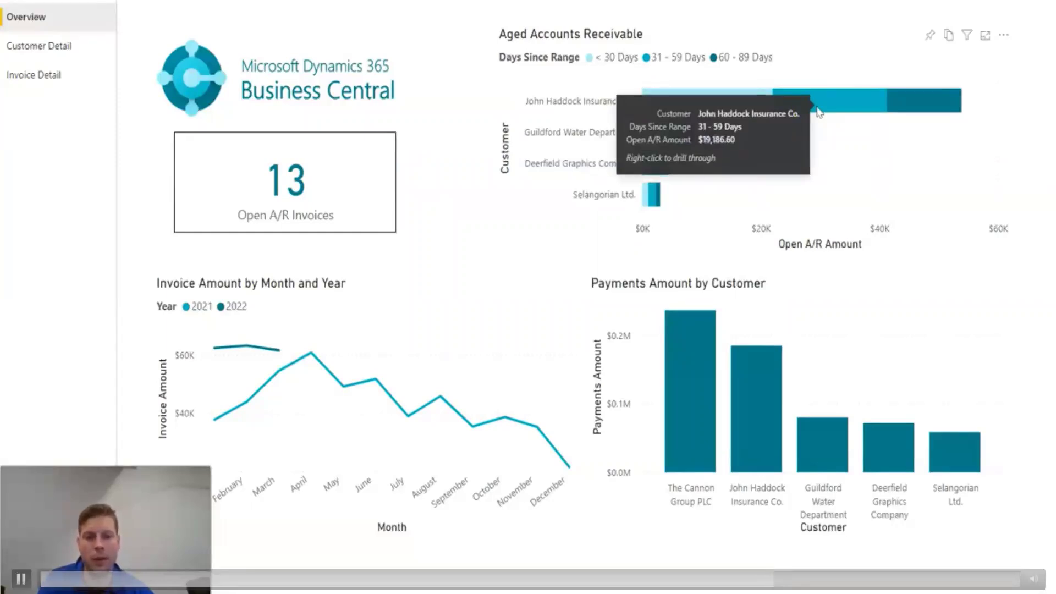
{"action": "left_click", "coordinate": [65, 47]}
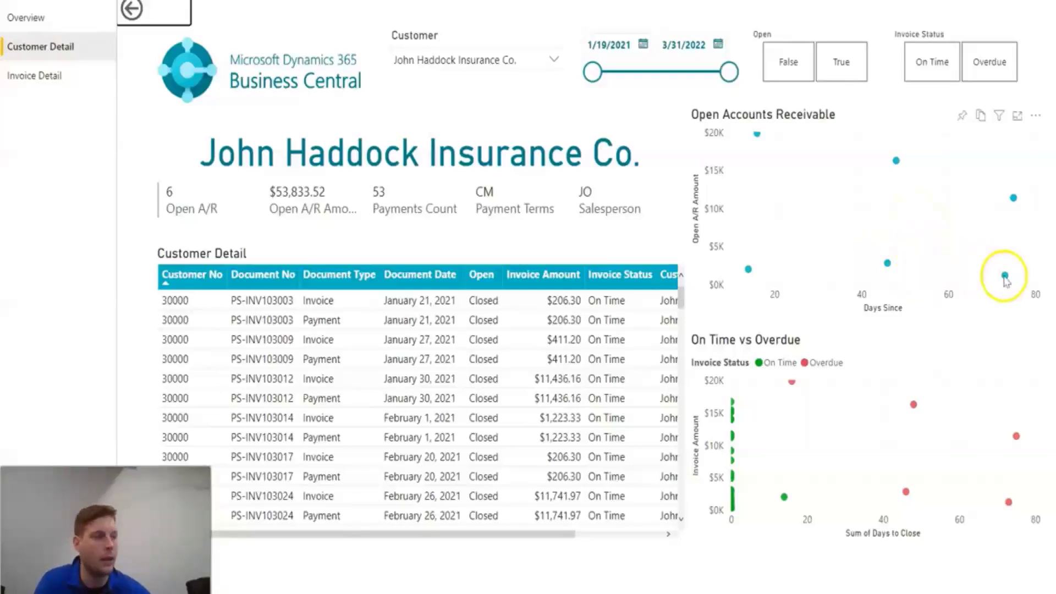
{"action": "left_click", "coordinate": [1005, 275]}
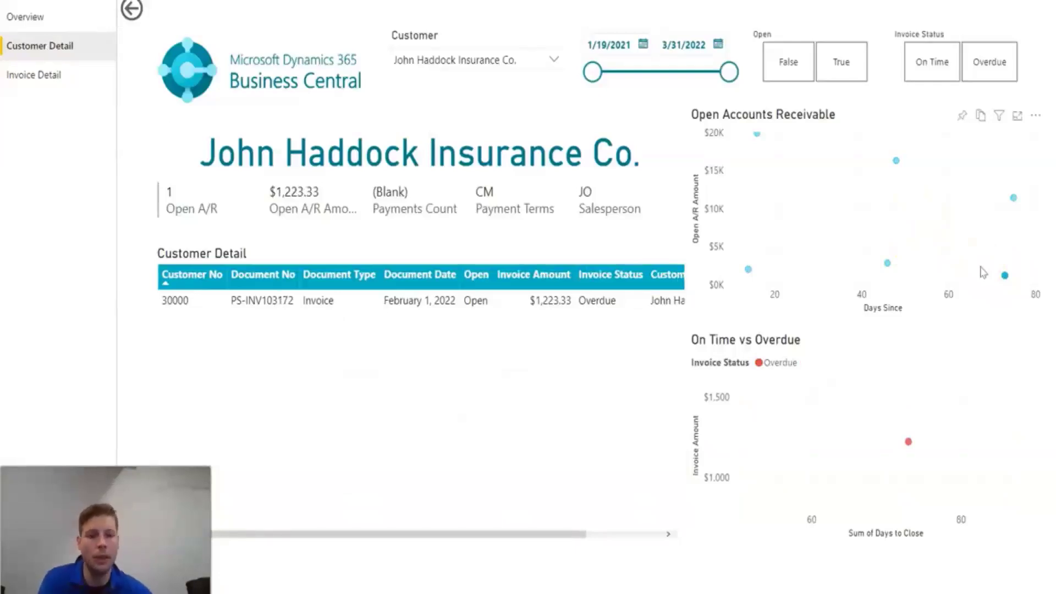
{"action": "right_click", "coordinate": [1004, 273]}
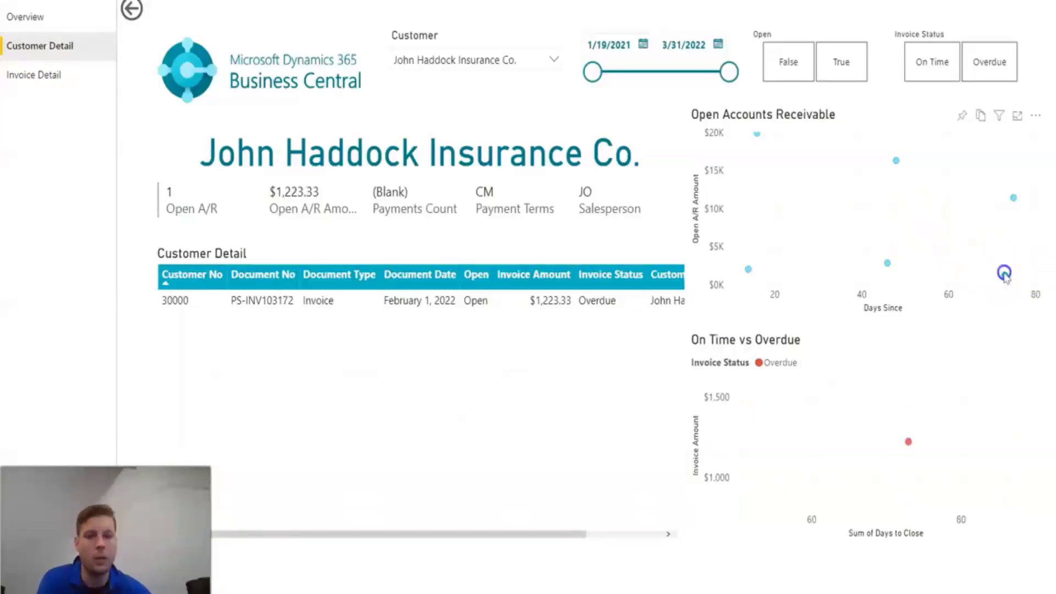
{"action": "left_click", "coordinate": [979, 293]}
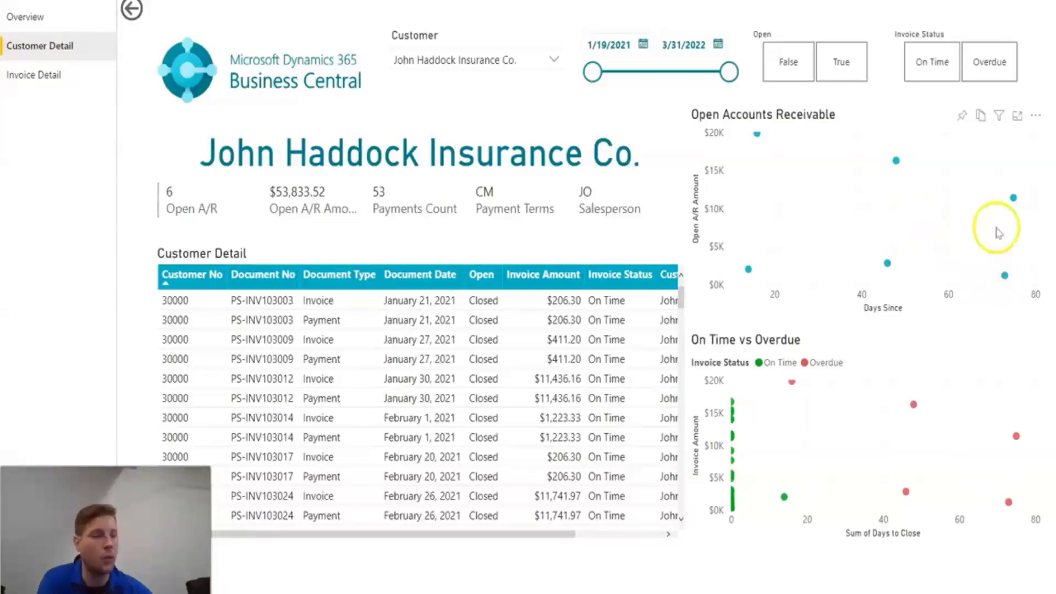
Filter the customer's invoices to Overdue and drill through from the January 30, 2022 invoice to Invoice Detail.
{"action": "left_click", "coordinate": [993, 69]}
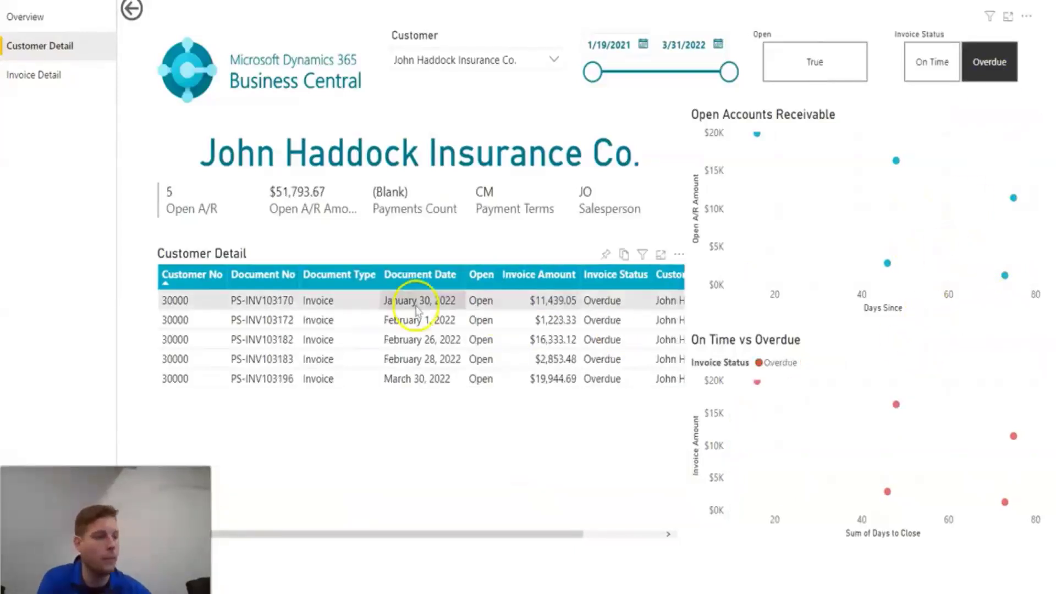
{"action": "right_click", "coordinate": [416, 305]}
{"action": "mouse_move", "coordinate": [462, 385]}
{"action": "left_click", "coordinate": [568, 387]}
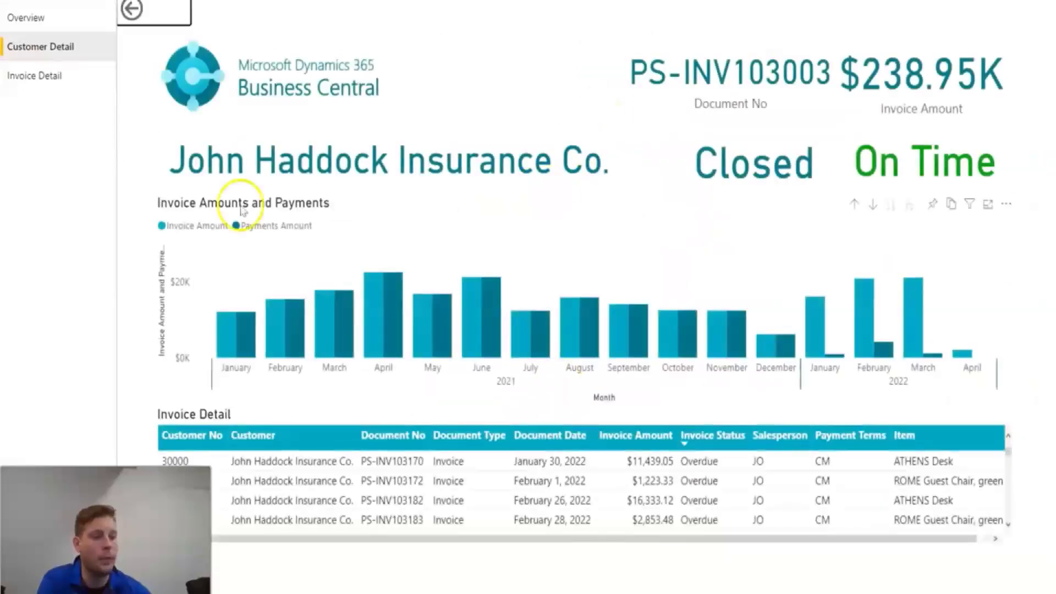